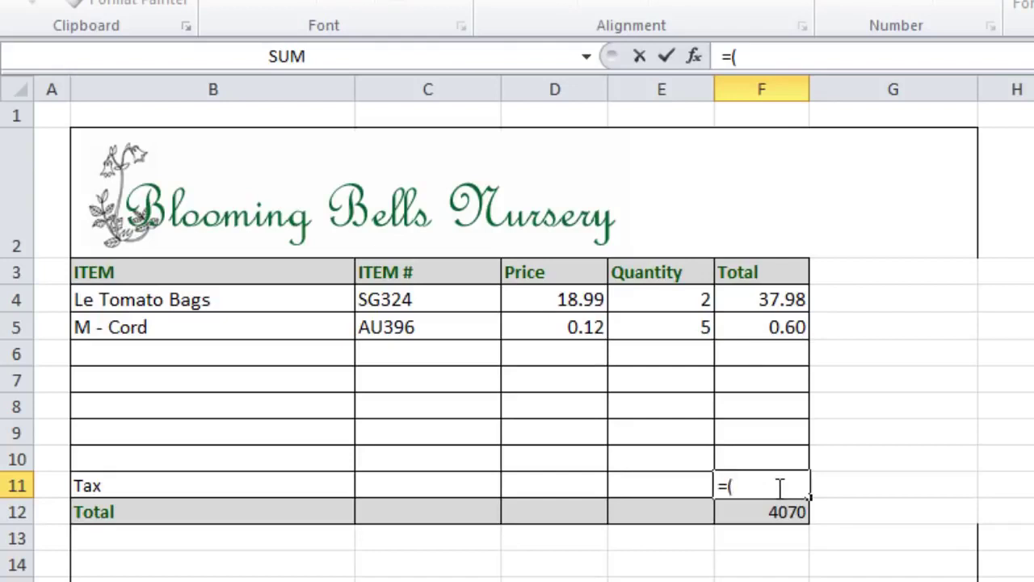
Complete the tax formula in cell F11 as =(F4+F5)*0.055 to calculate tax on both item totals
left_click(781, 301)
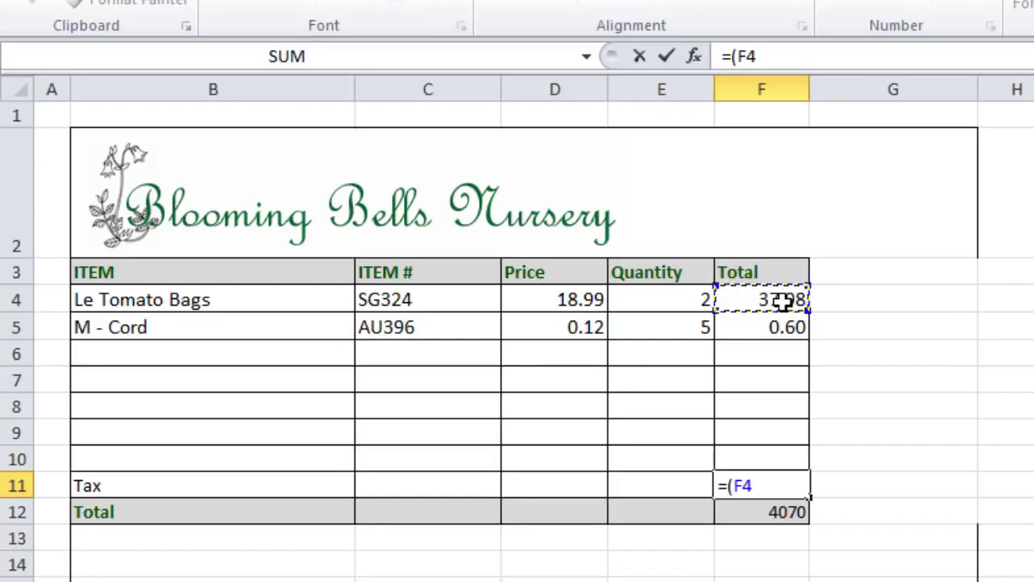
type("+")
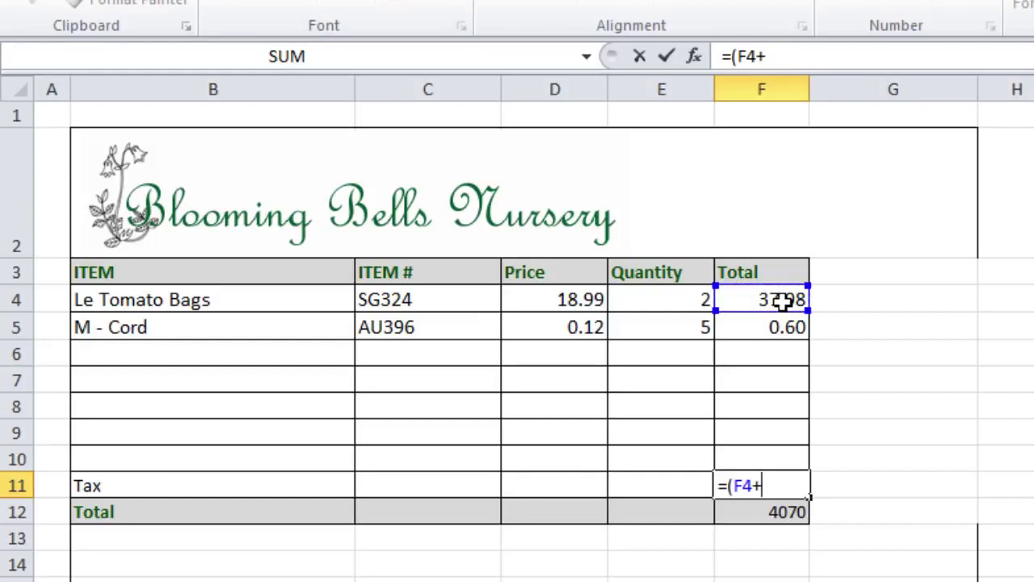
left_click(788, 325)
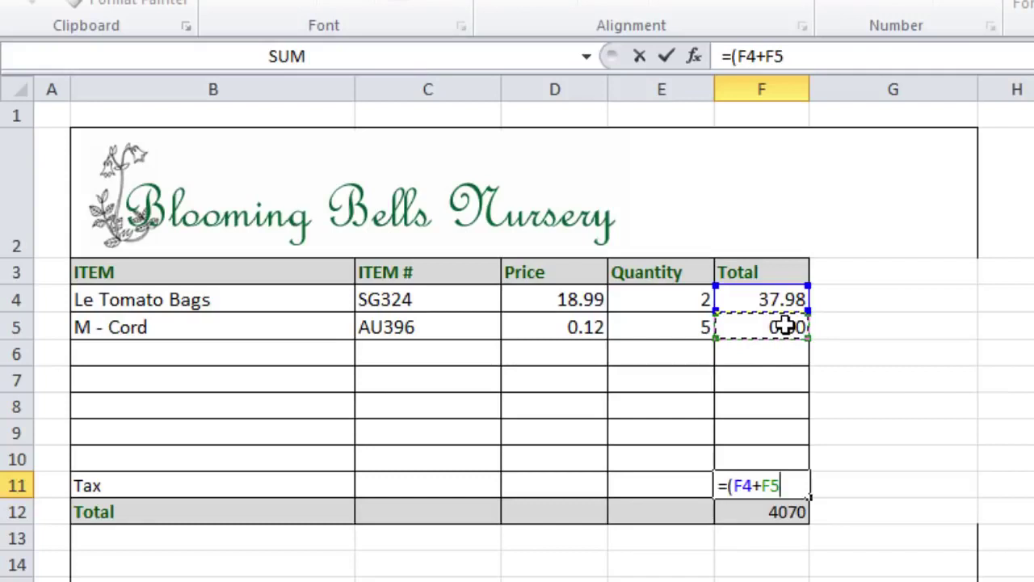
type(")")
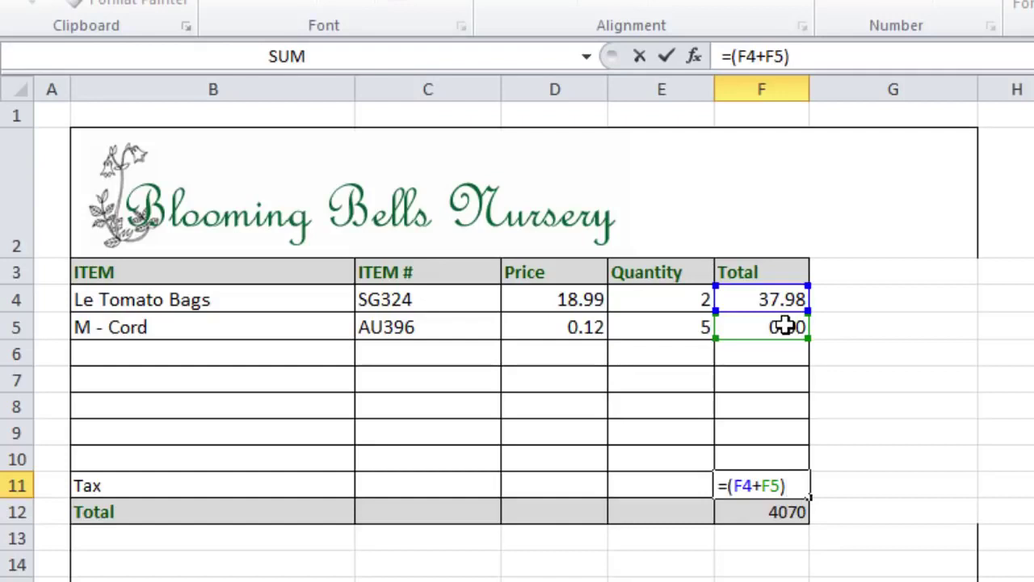
type("*")
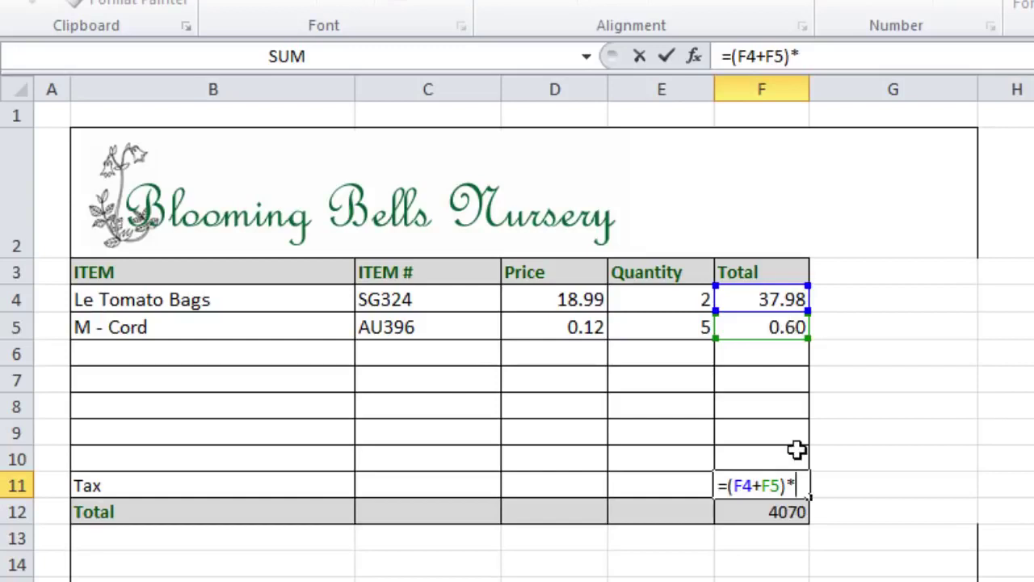
type("0.055")
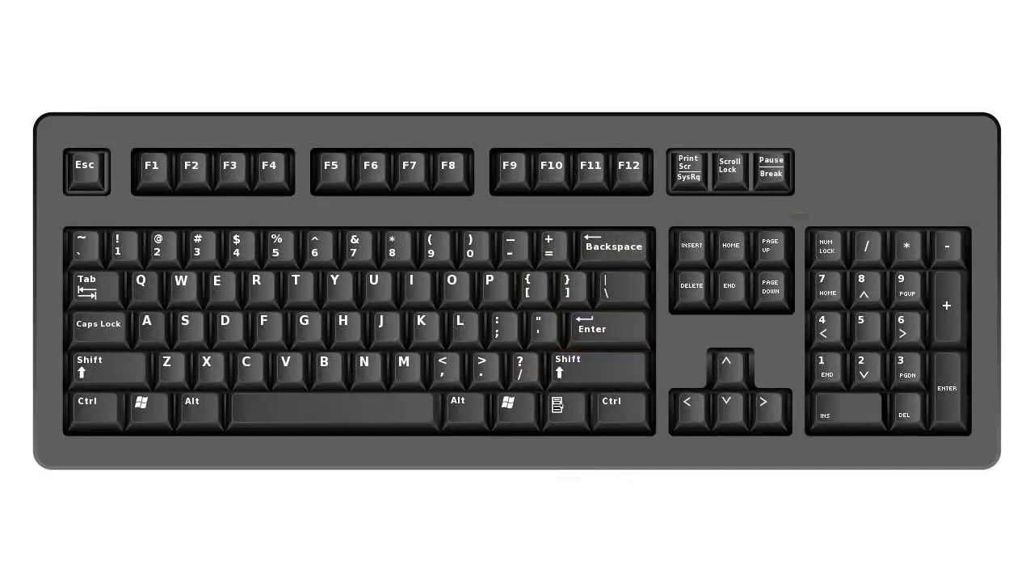
key("Return")
left_click(752, 485)
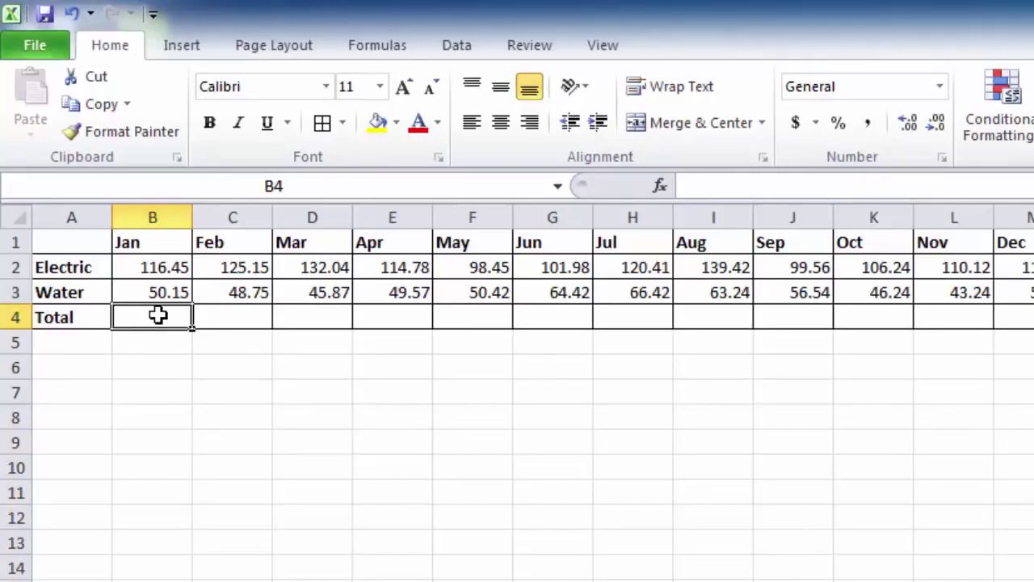
Enter the formula =B2+B3 in cell B4 to total January's electric and water bills
double_click(157, 316)
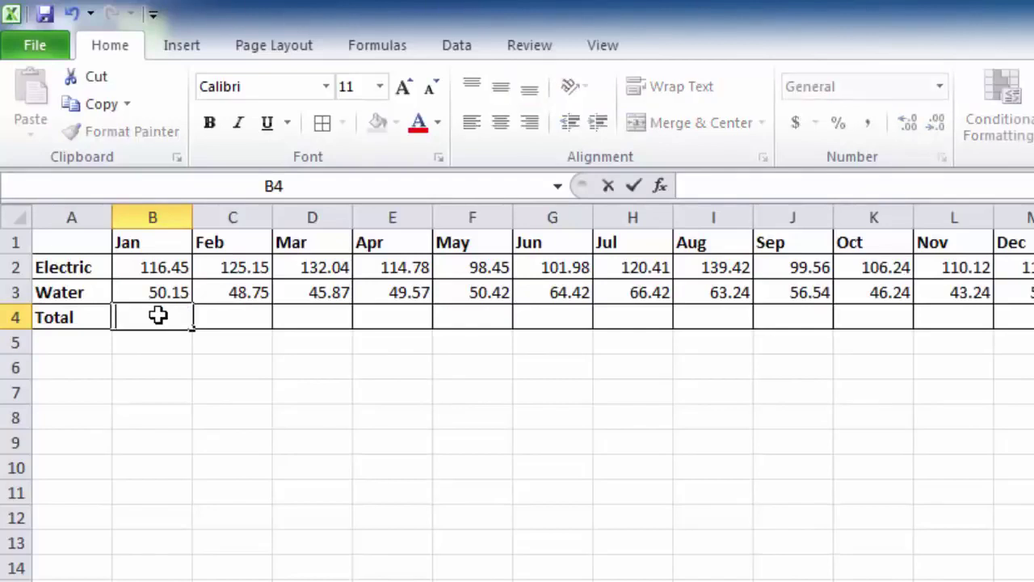
type("=B2")
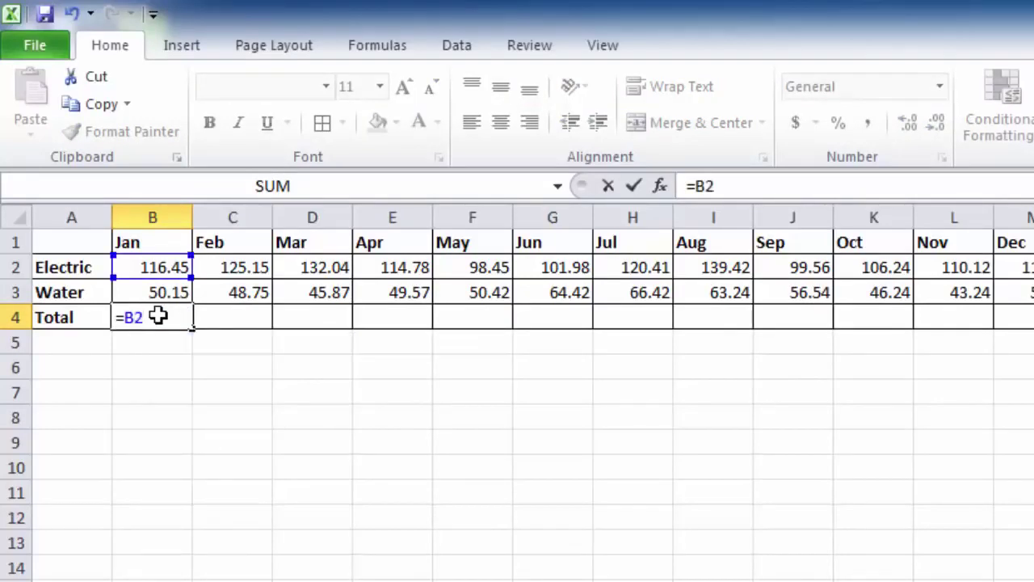
type("+")
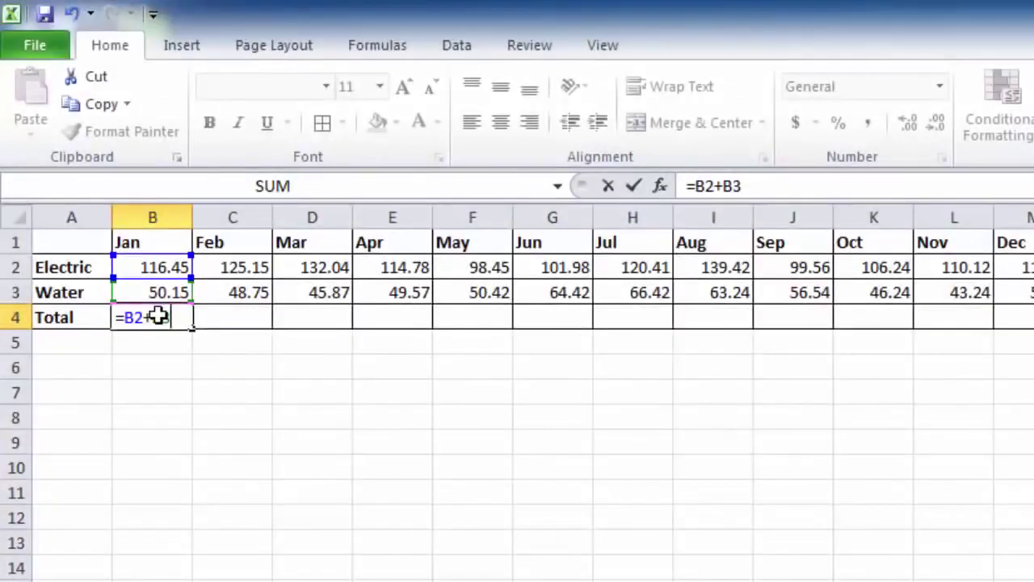
key("Return")
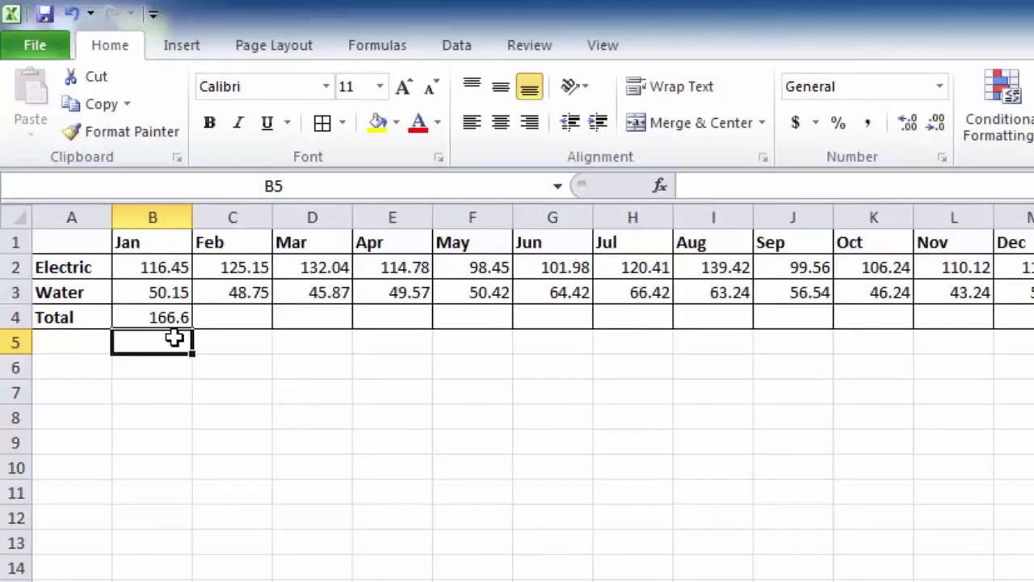
Copy the January total formula from B4 into C4:M4 to total the months February through December
left_click(173, 318)
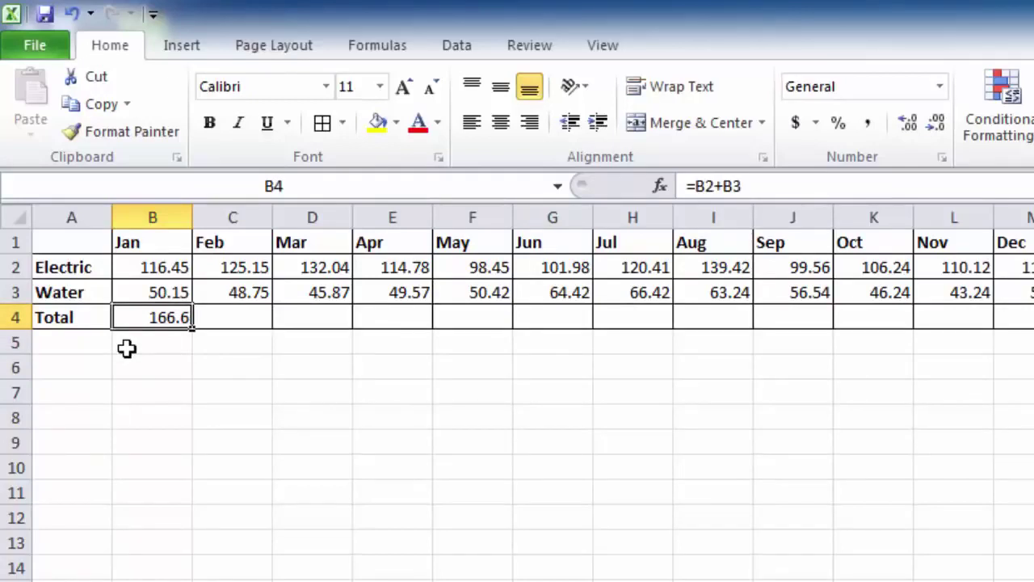
left_click(99, 106)
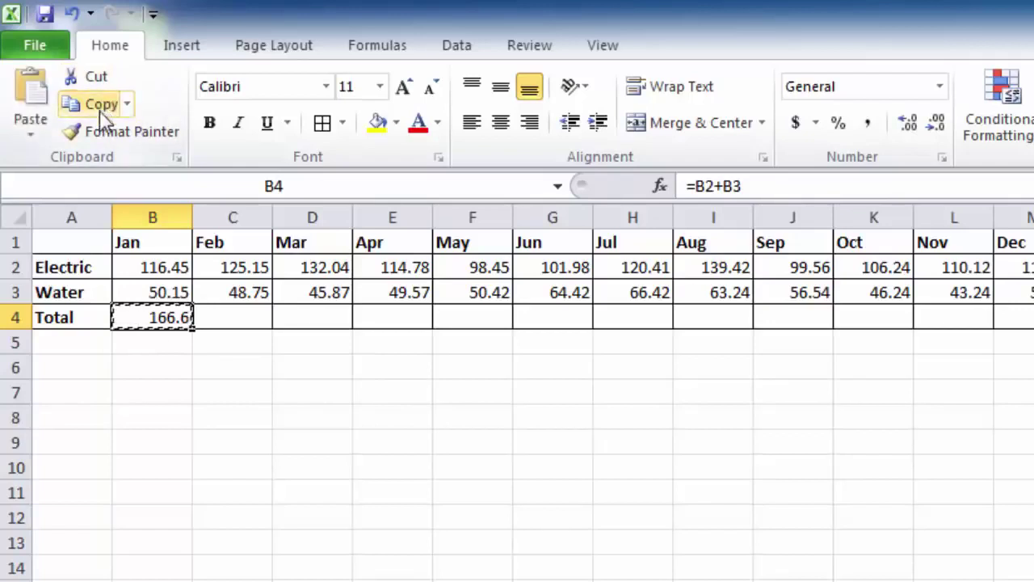
left_click_drag(240, 317, 899, 294)
left_click_drag(840, 275, 969, 292)
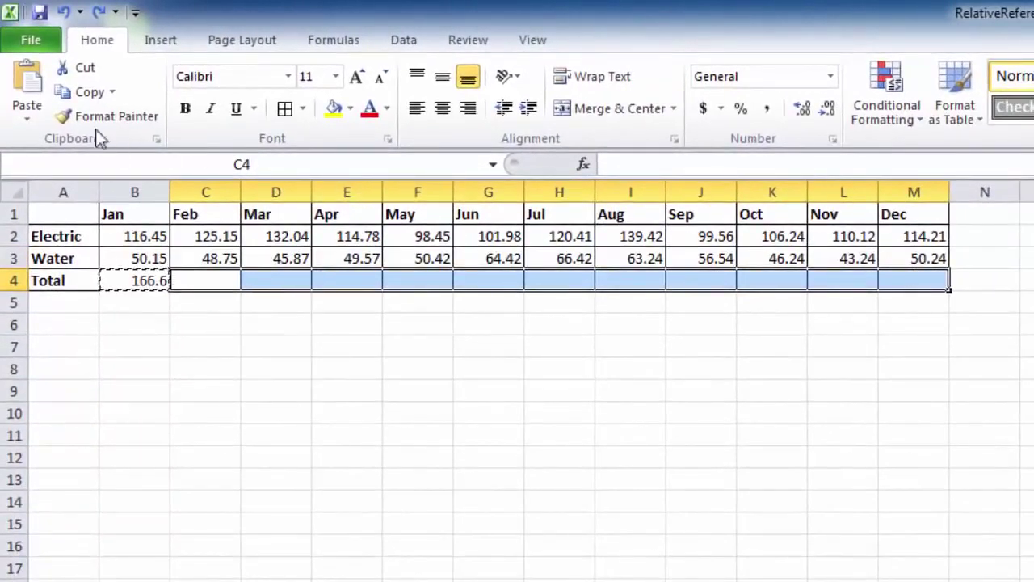
left_click(27, 92)
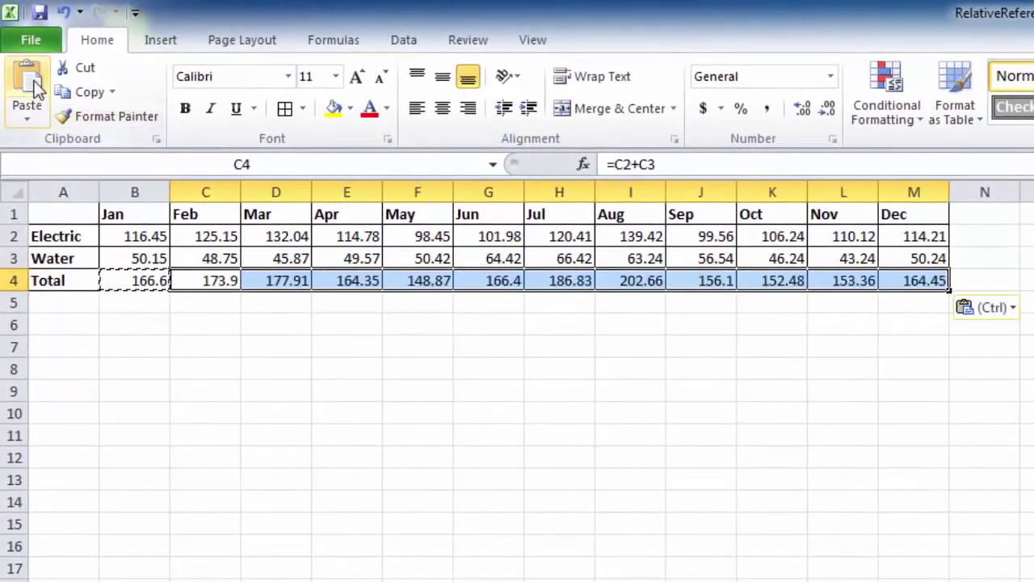
left_click(800, 379)
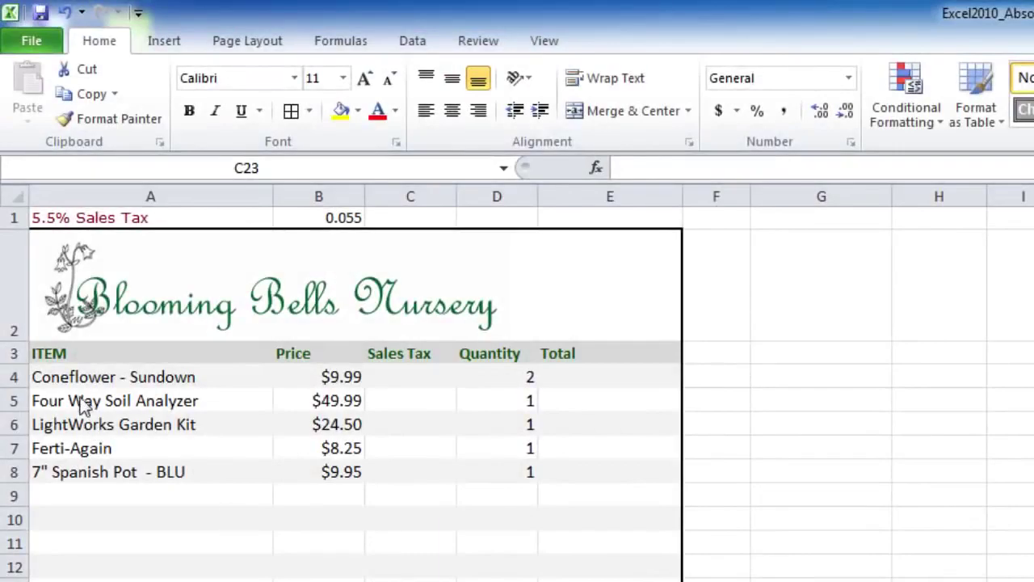
Enter the formula =B4*$B$1 in cell C4 to calculate the first item's sales tax with an absolute reference to the tax rate
left_click(84, 352)
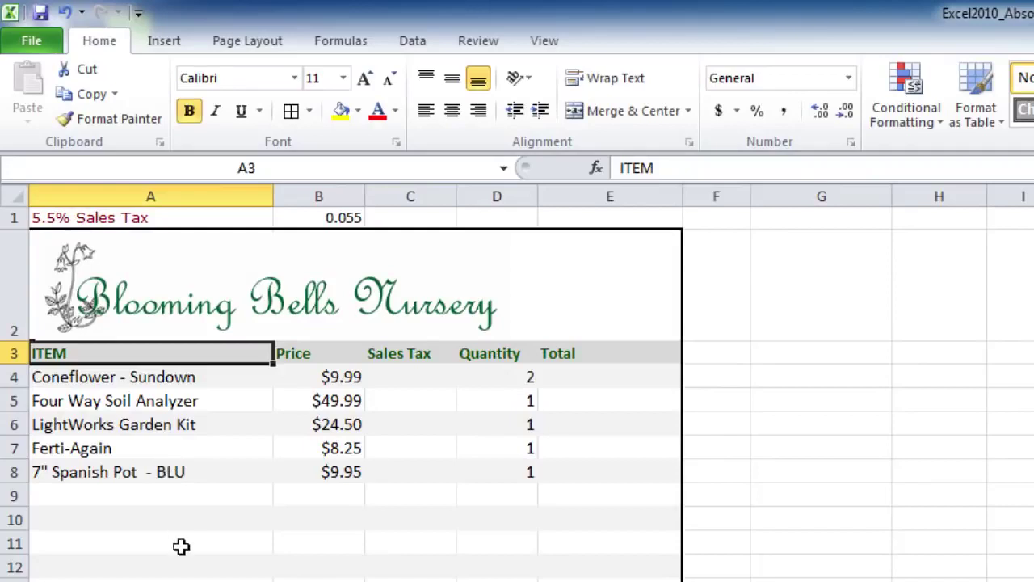
left_click(320, 219)
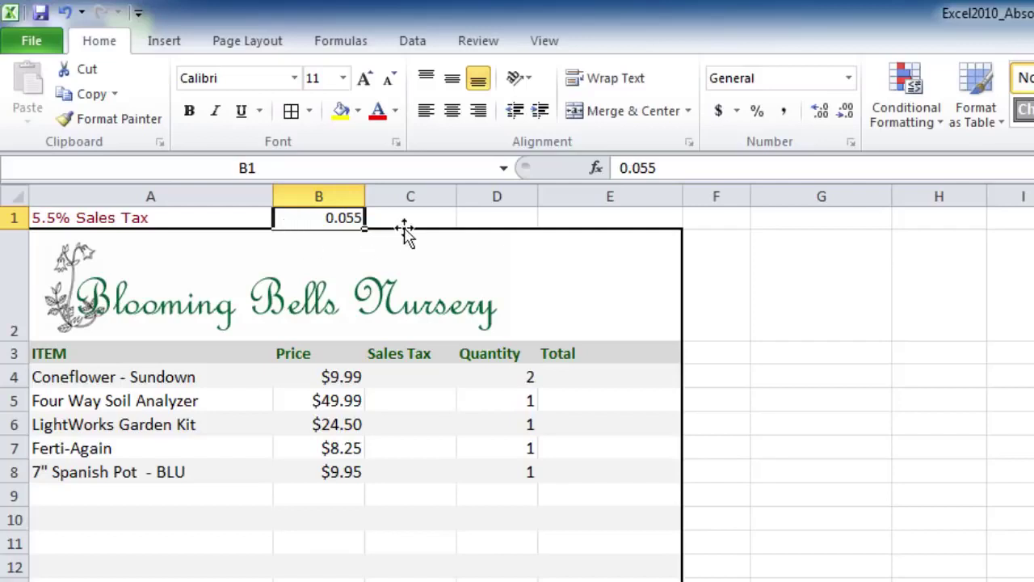
left_click(417, 382)
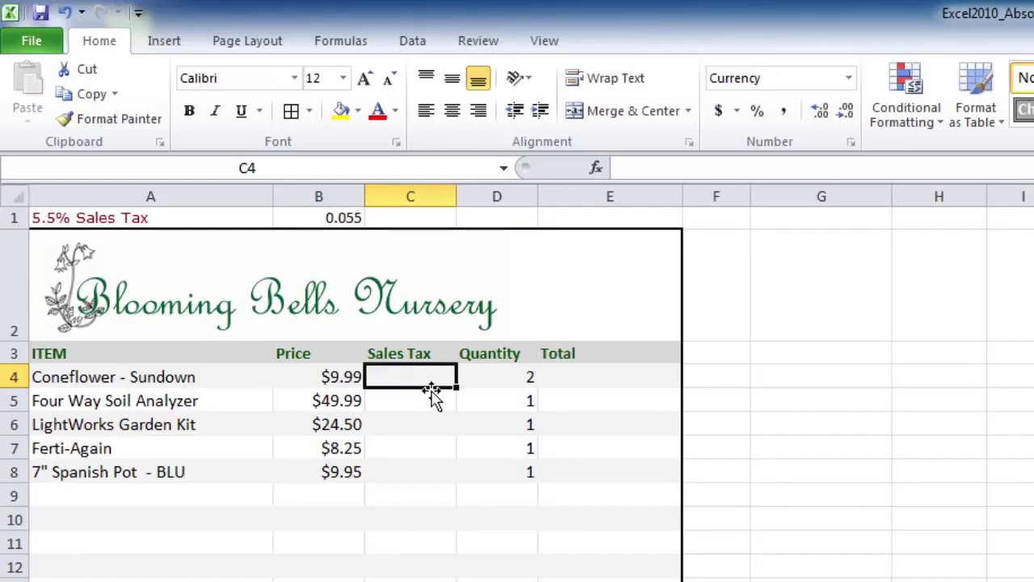
type("=")
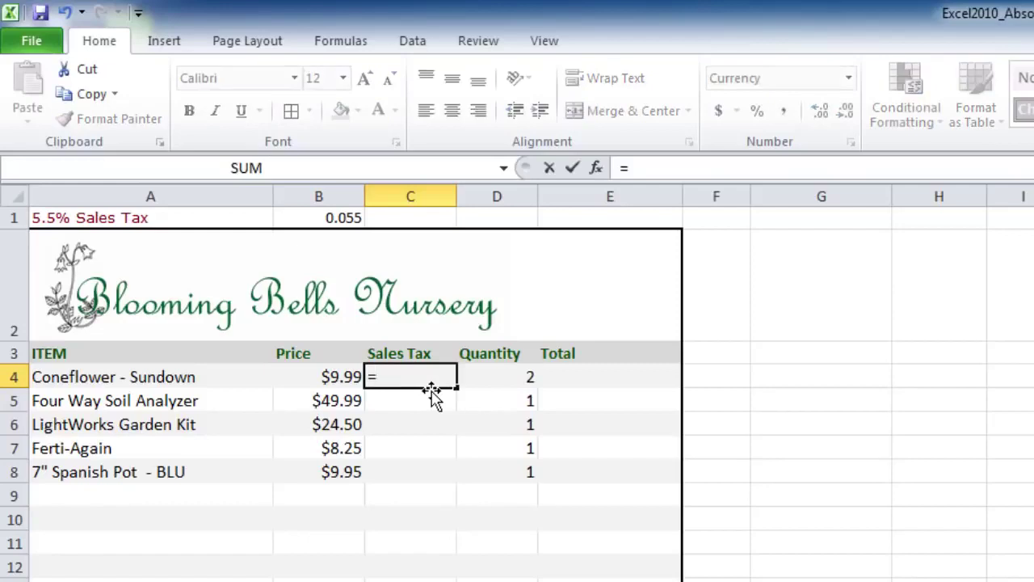
left_click(329, 378)
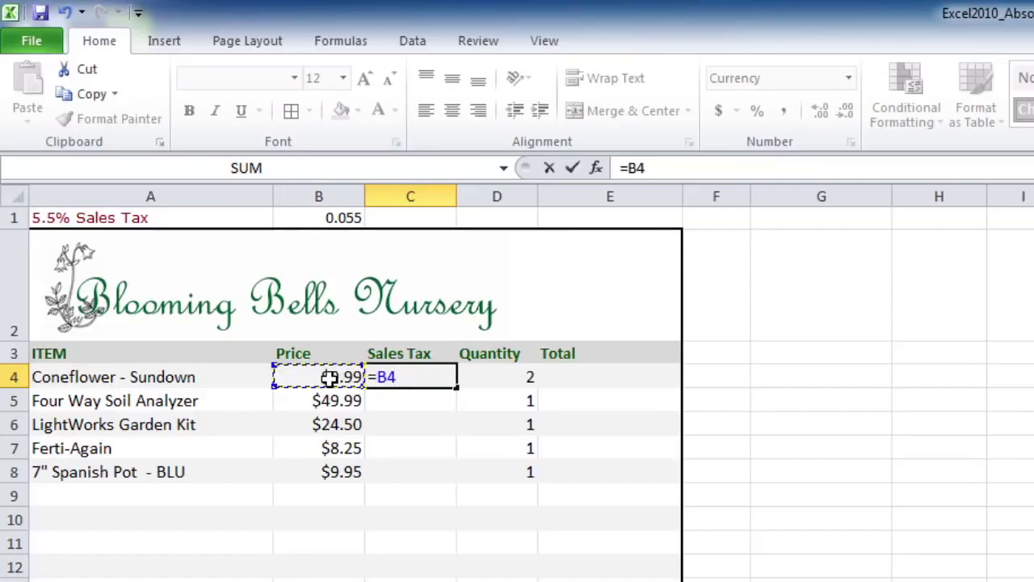
type("*")
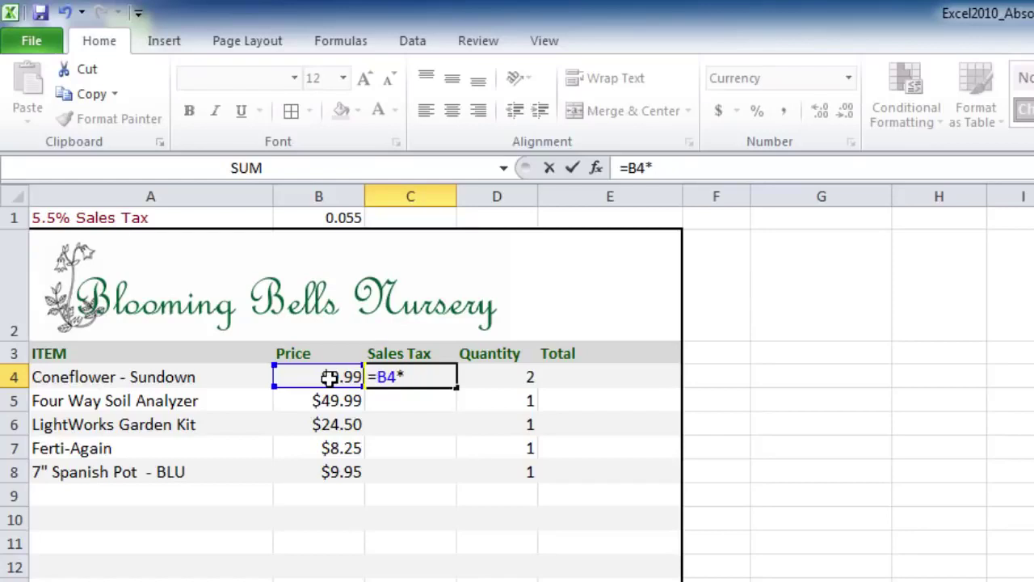
type("$")
type("B")
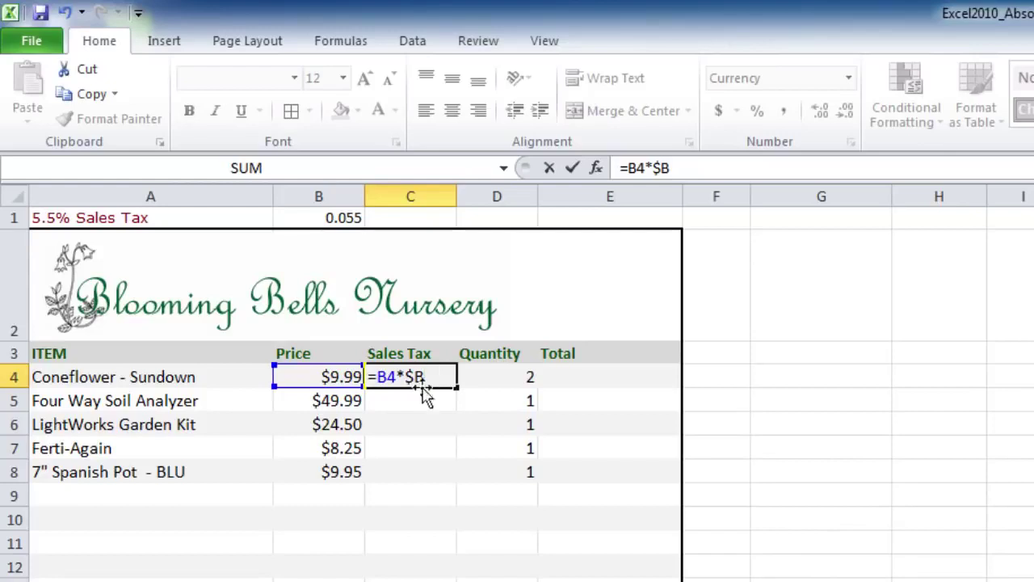
type("$1")
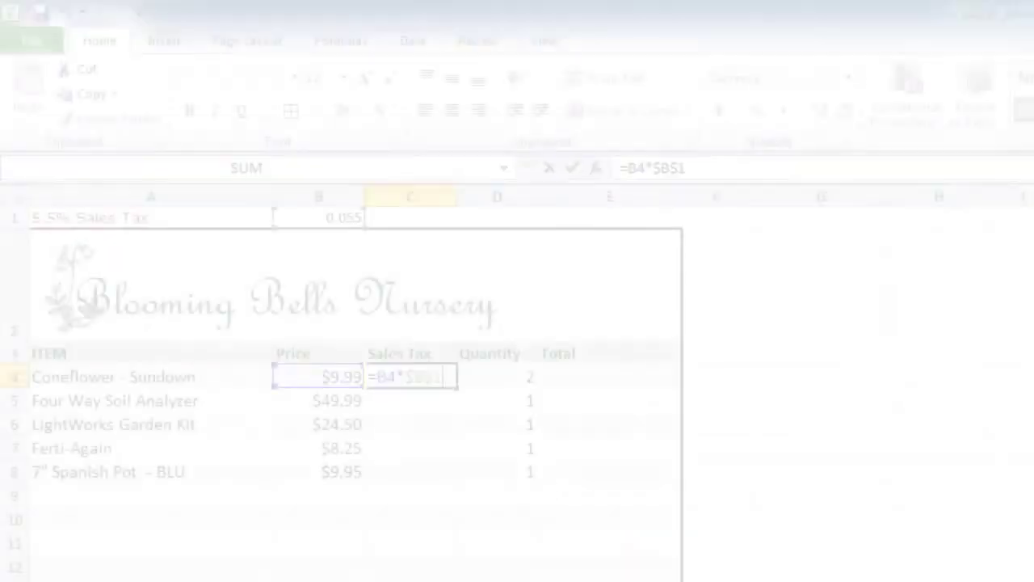
key("Return")
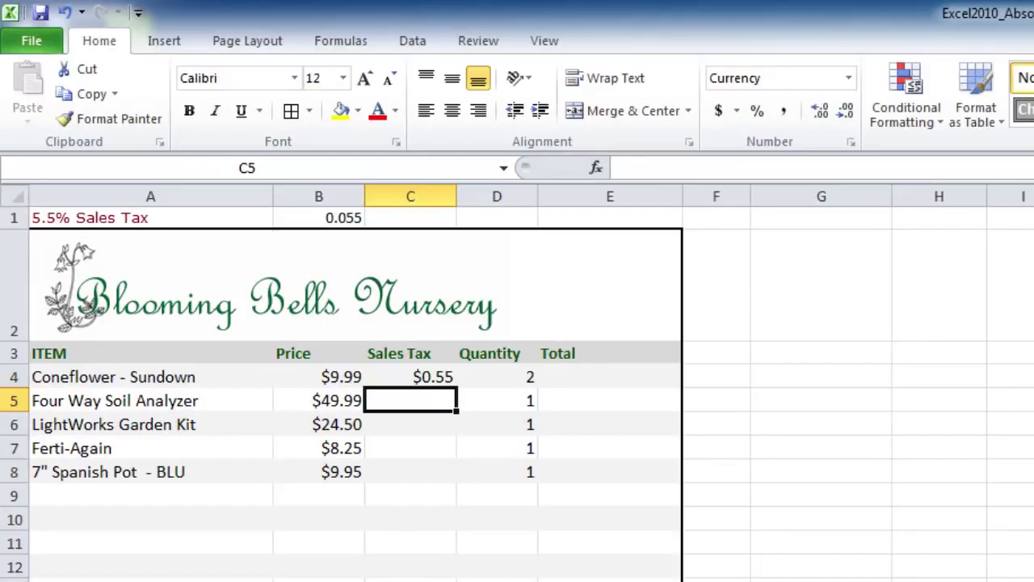
Copy the sales tax formula from C4 into C5:C8 and check the pasted formulas in C5 through C7
left_click(433, 383)
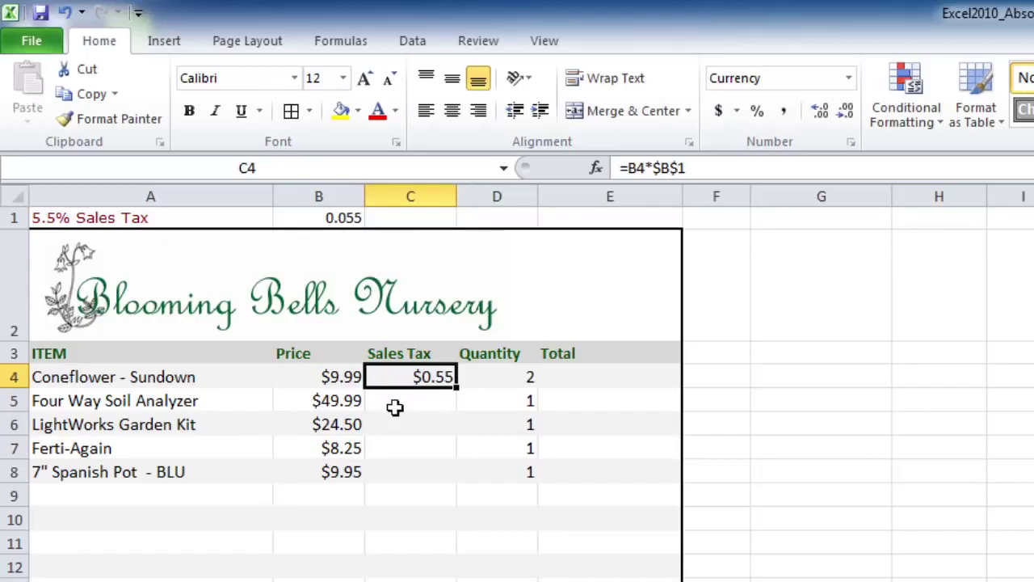
left_click(81, 93)
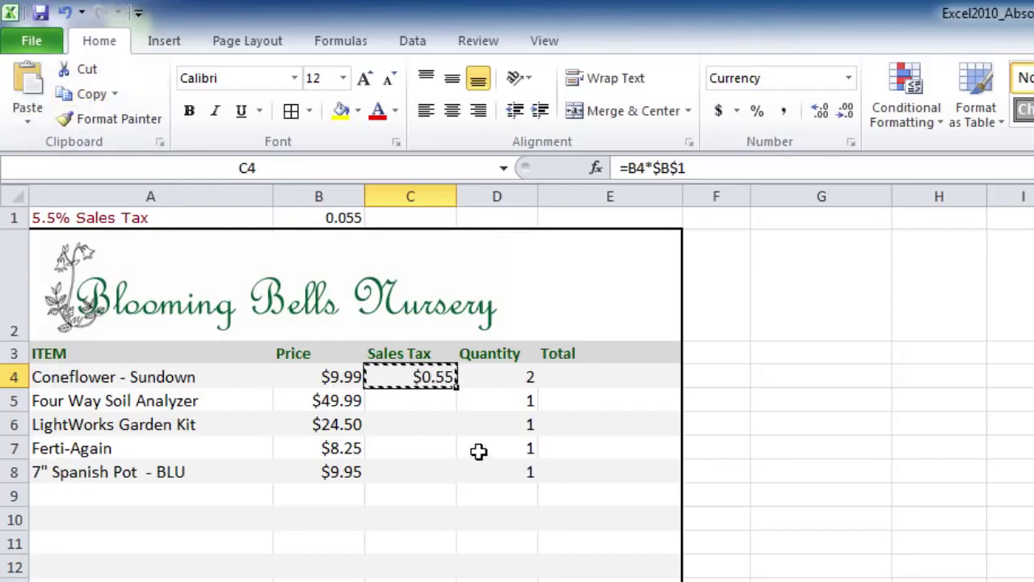
left_click_drag(424, 393, 422, 468)
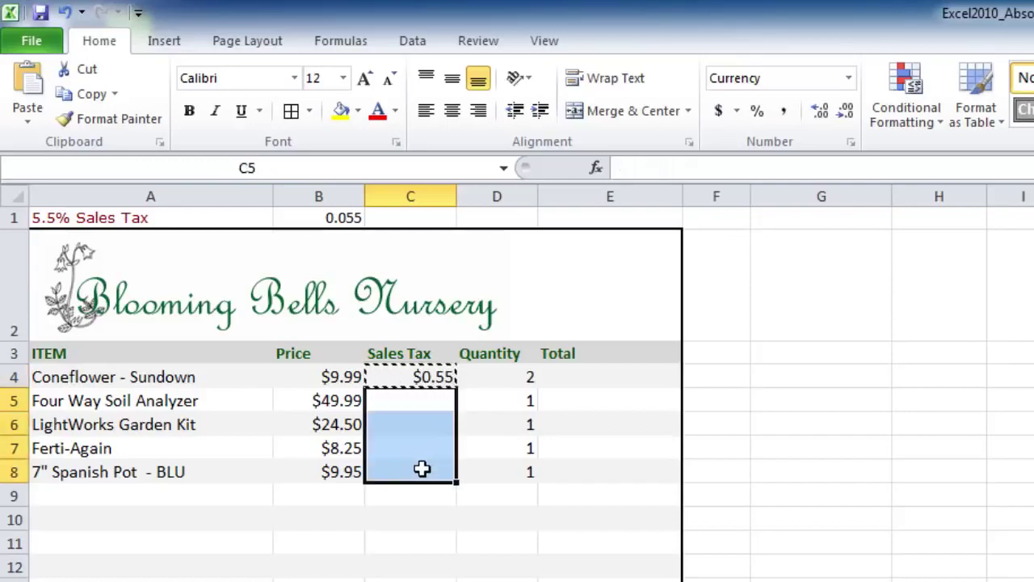
left_click(29, 87)
left_click(480, 477)
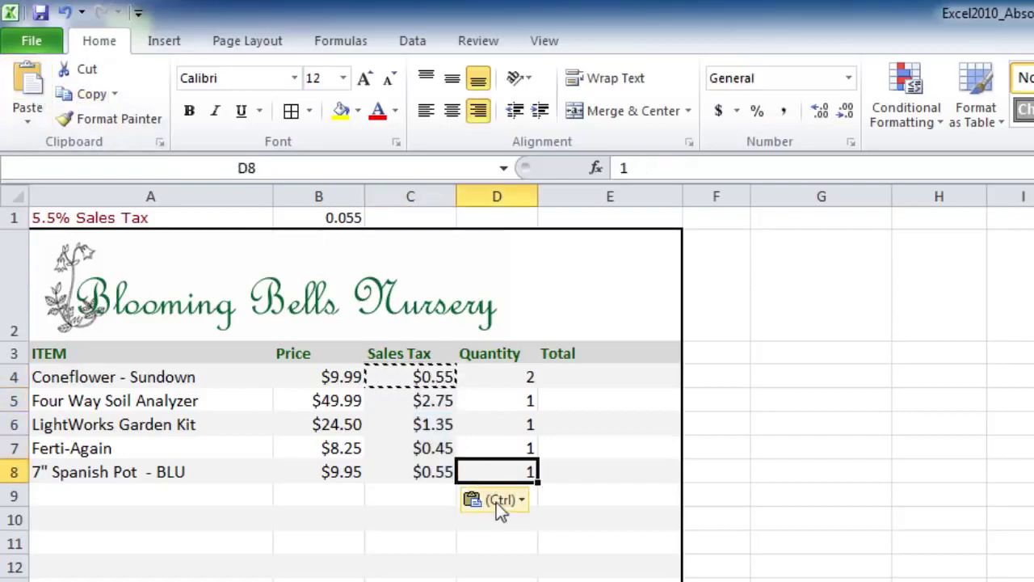
key("Escape")
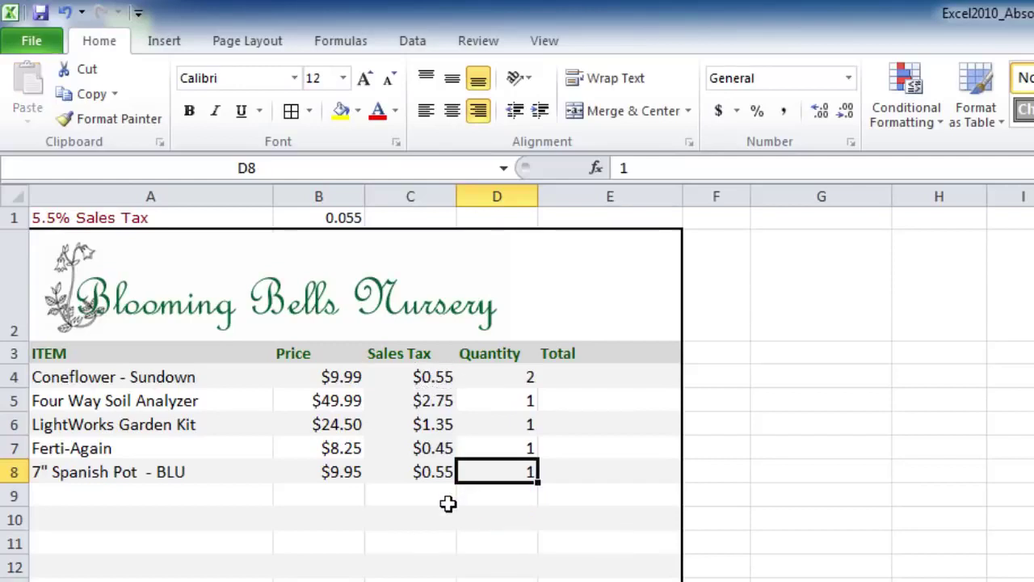
left_click(431, 418)
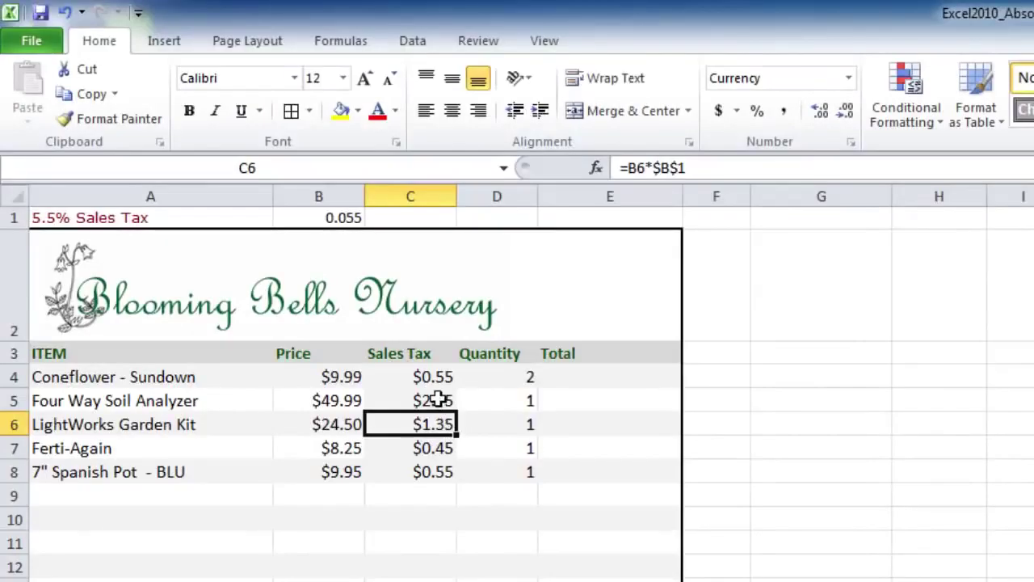
left_click(439, 399)
left_click(437, 421)
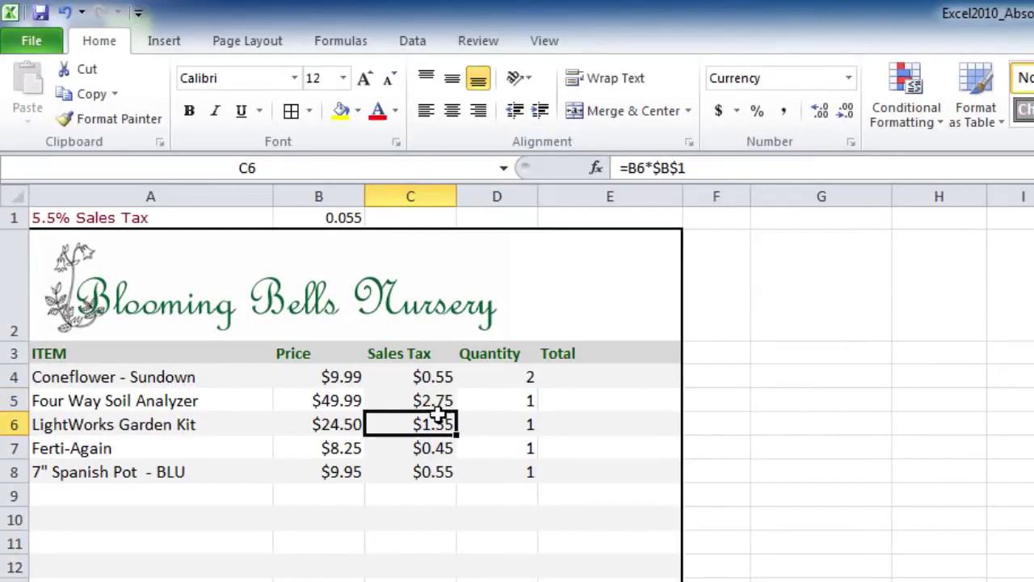
left_click(433, 448)
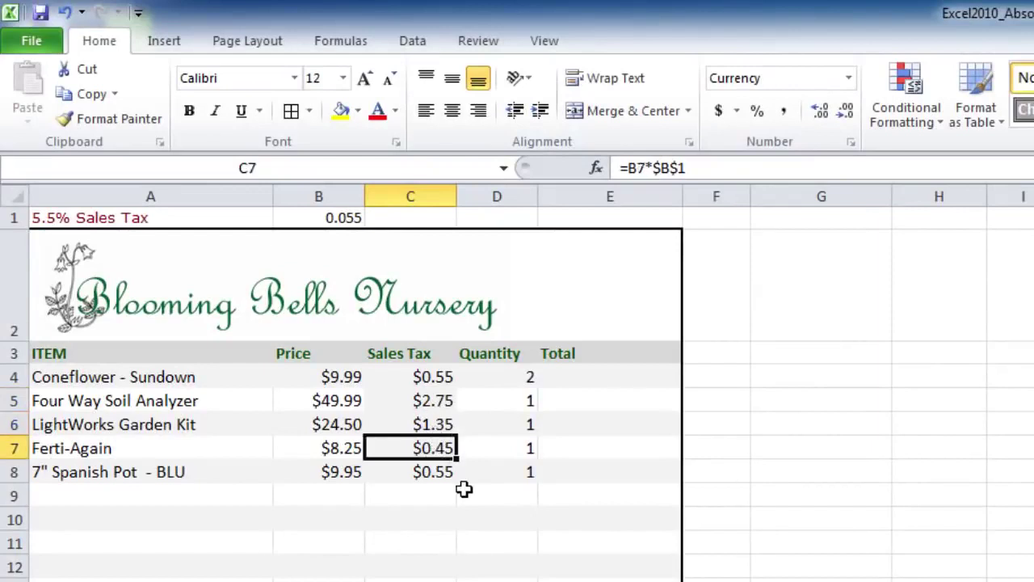
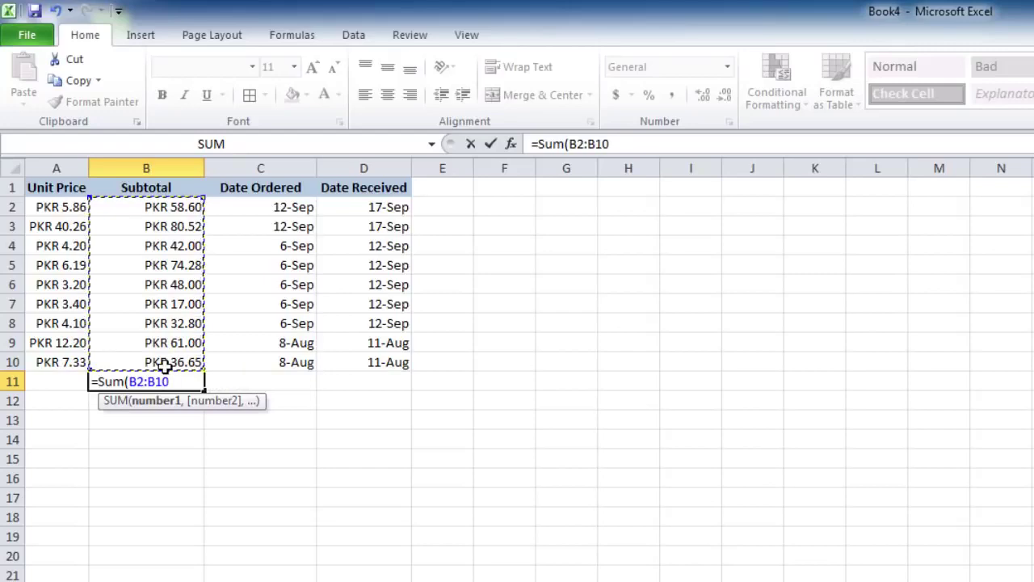
Complete the formula =Sum(B2:B10) in cell B11 to total the Subtotal column
type(")")
key("Return")
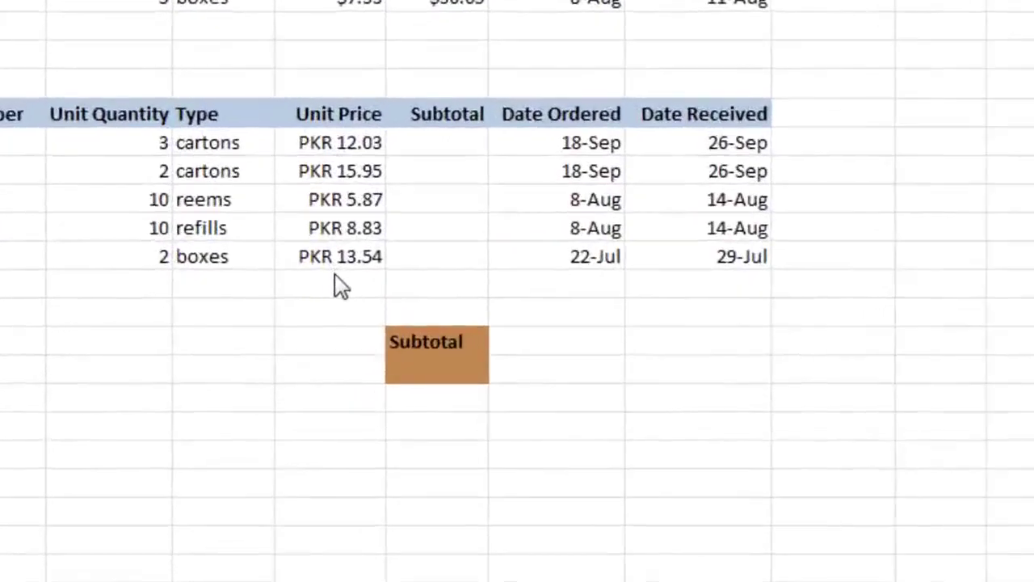
Average the Unit Price values E19:E23 in the cell directly below them using the AVERAGE function
left_click(346, 275)
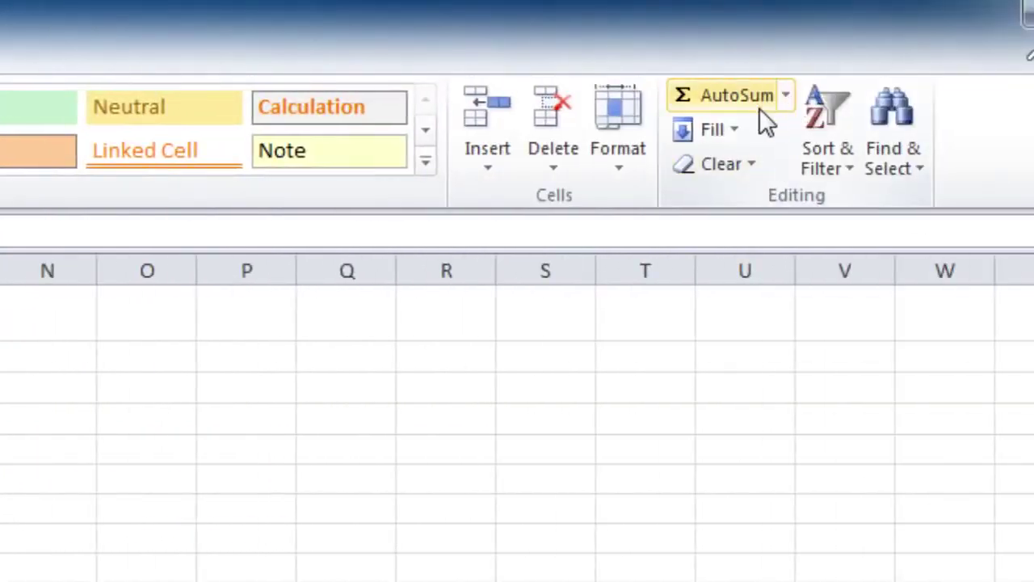
left_click(787, 101)
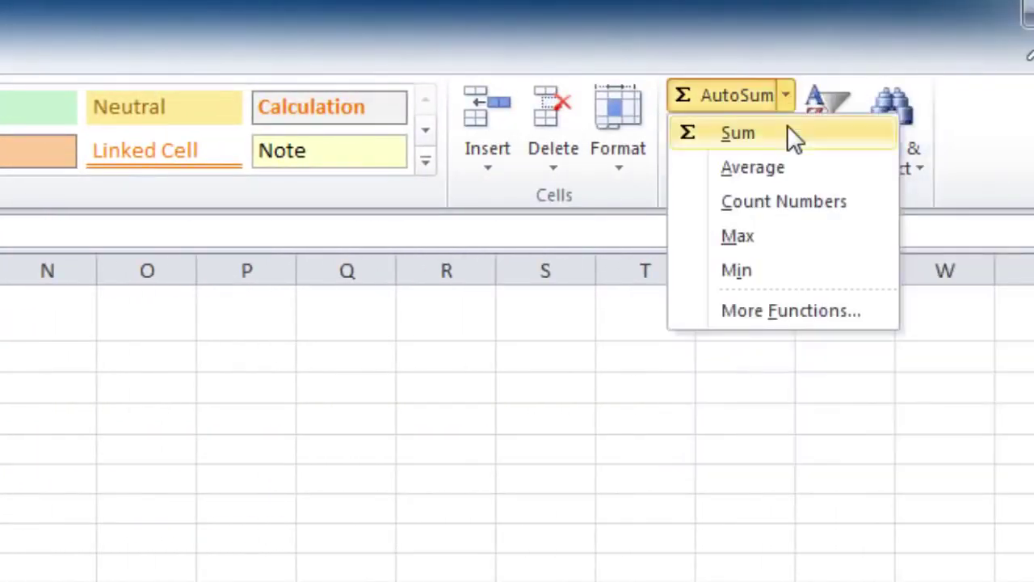
left_click(761, 170)
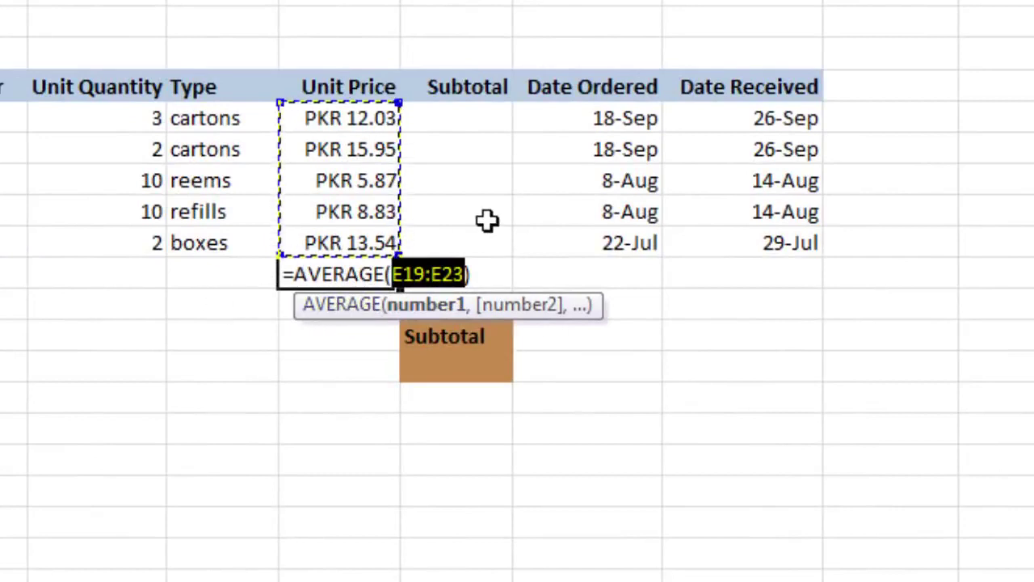
key("Return")
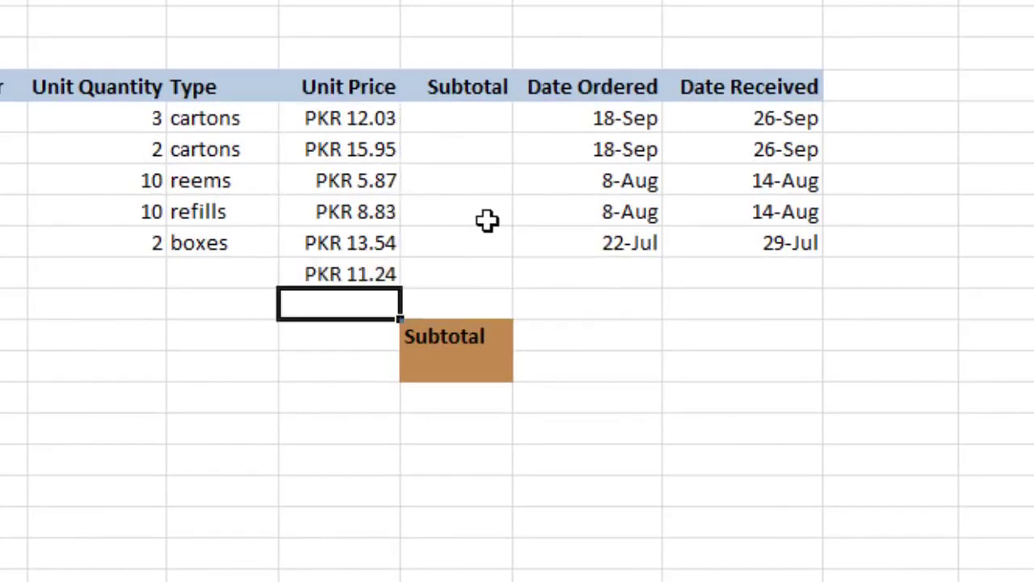
left_click(373, 279)
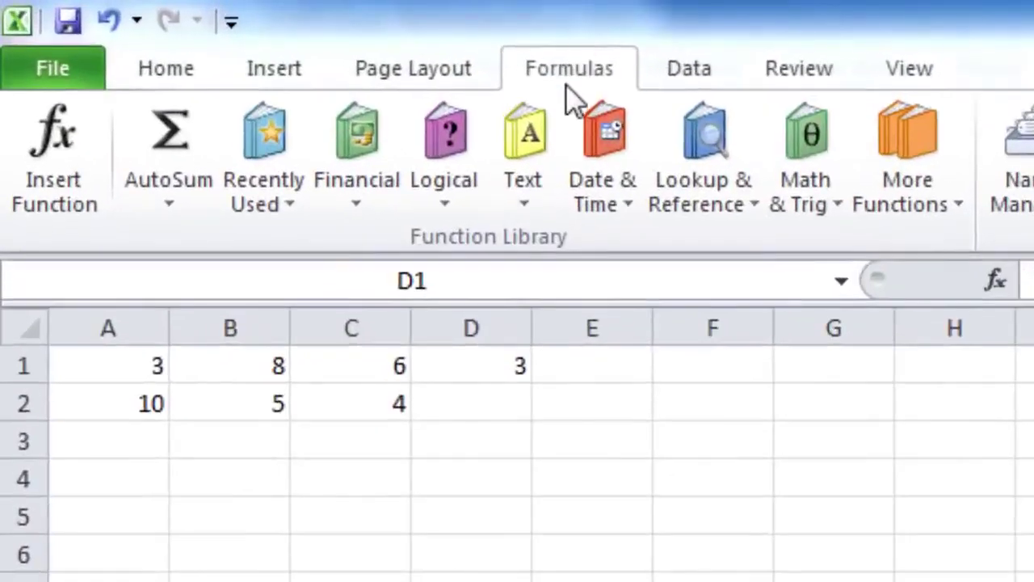
Examine the Text category of functions in the Insert Function dialog and the arguments of BAHTTEXT without inserting it
left_click(168, 207)
left_click(169, 206)
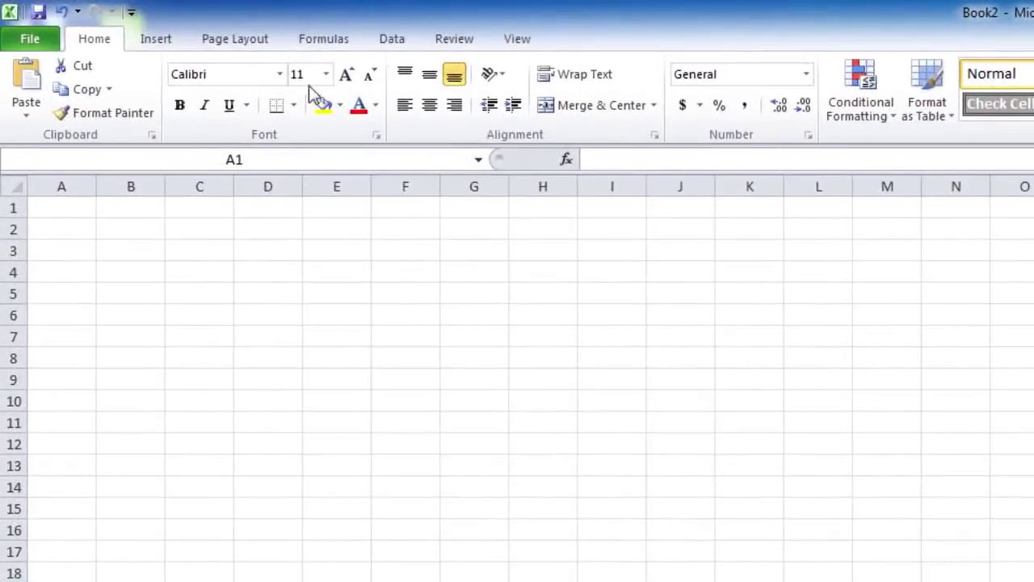
left_click(199, 25)
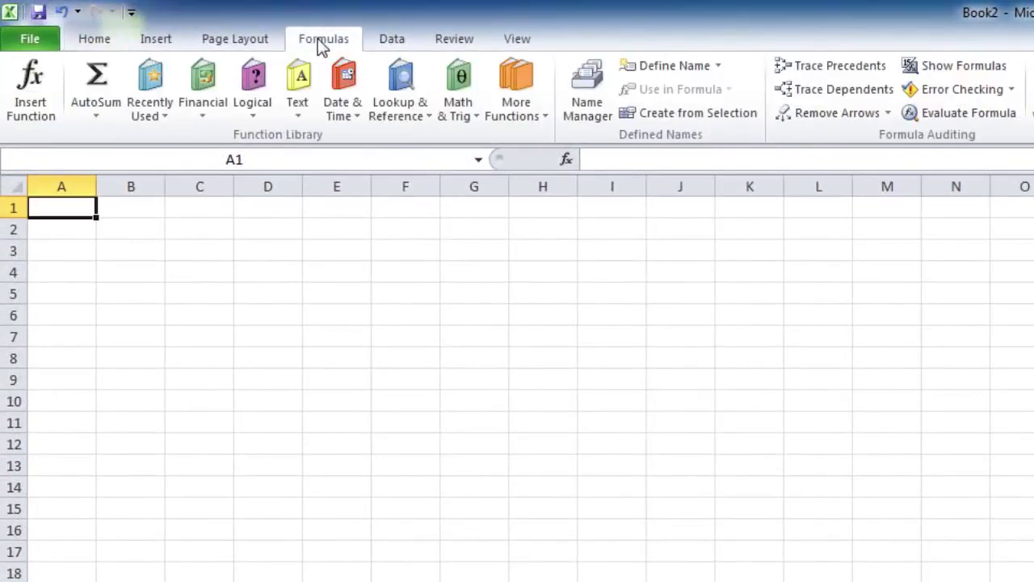
left_click(31, 113)
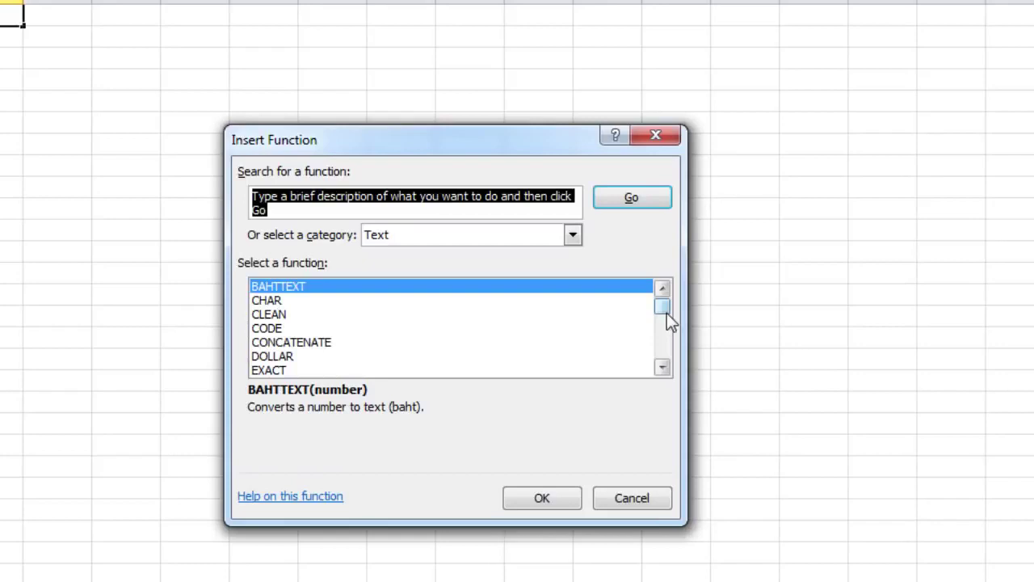
mouse_move(667, 315)
left_mouse_down()
mouse_move(664, 325)
mouse_move(663, 305)
left_mouse_up()
left_click(549, 498)
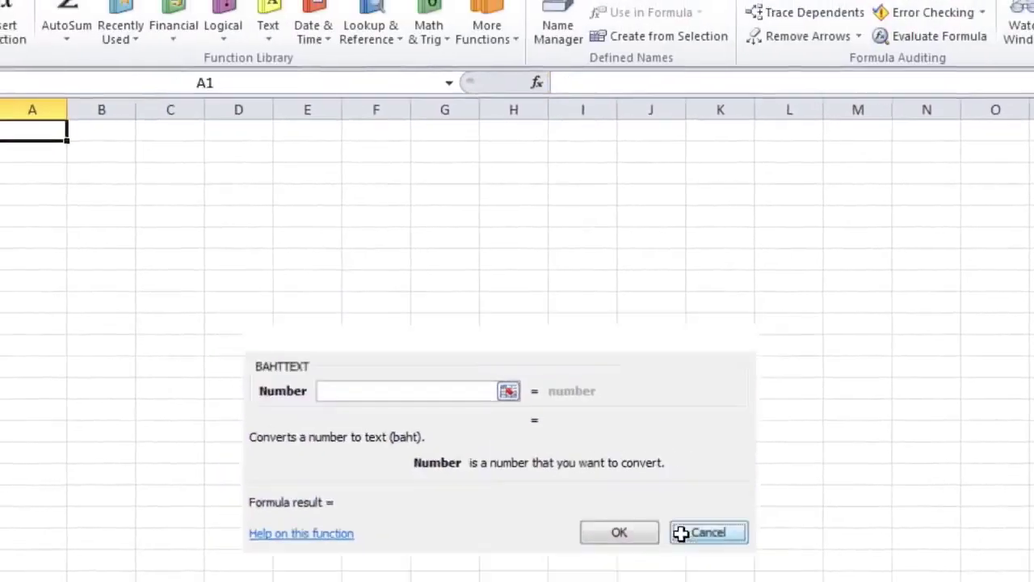
left_click(675, 443)
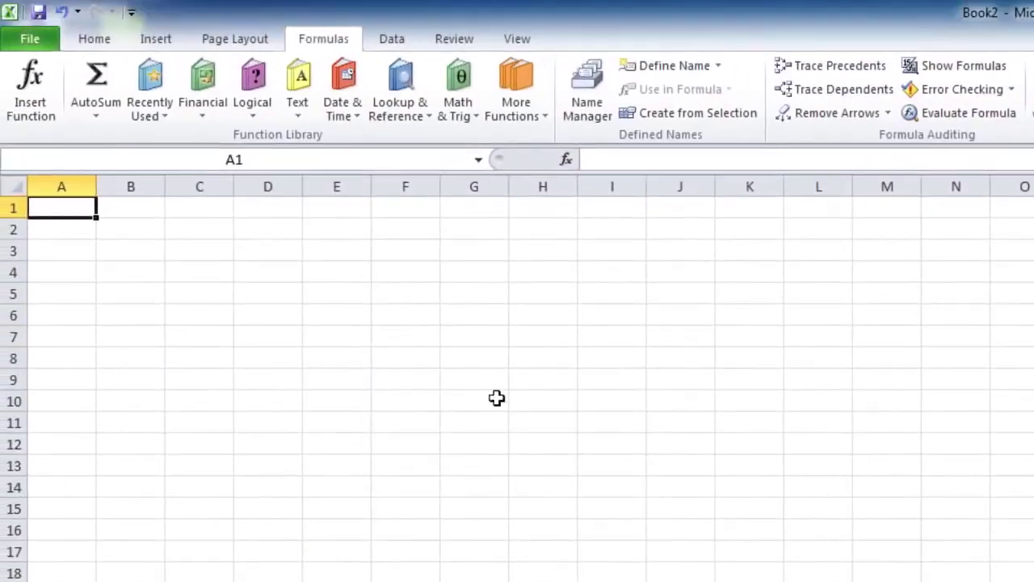
Examine the AutoSum, Recently Used, Financial, Logical and Text function lists in the Function Library
left_click(102, 115)
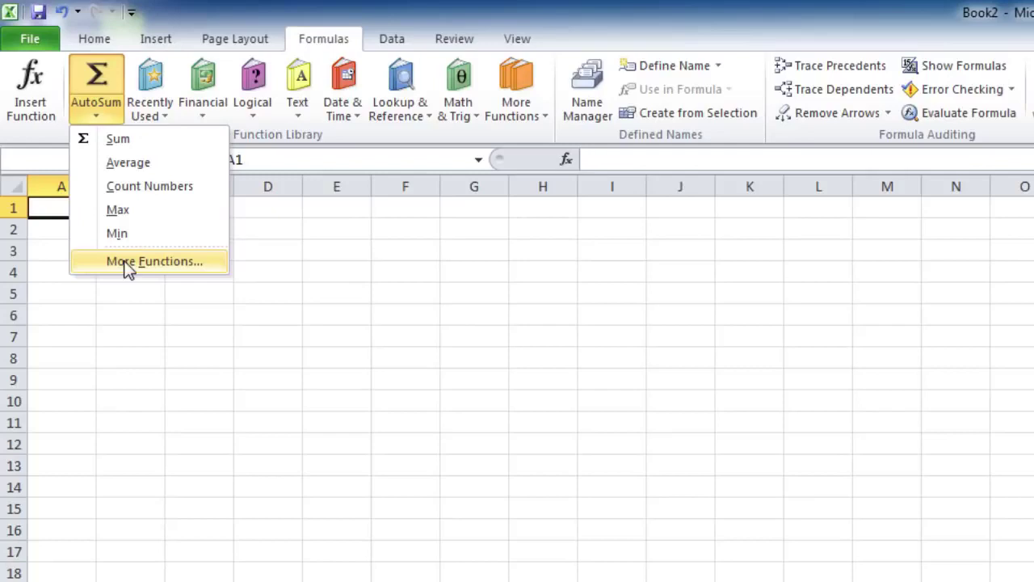
left_click(113, 119)
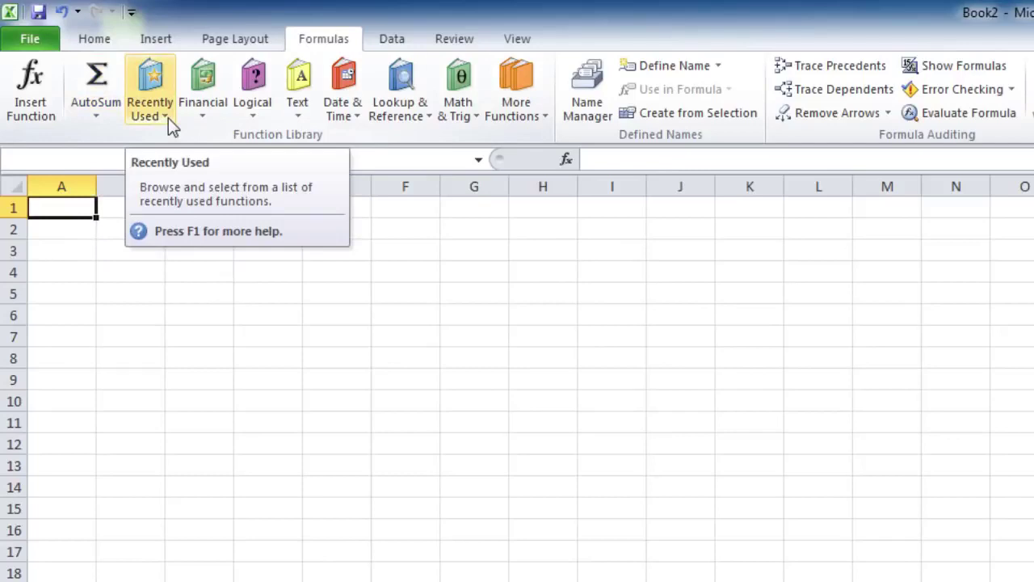
left_click(169, 118)
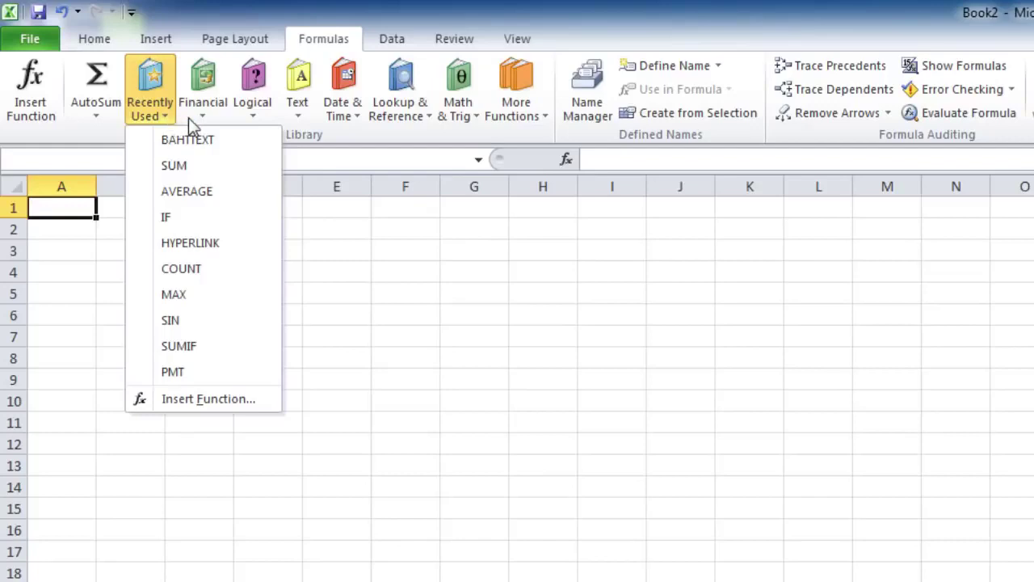
left_click(206, 111)
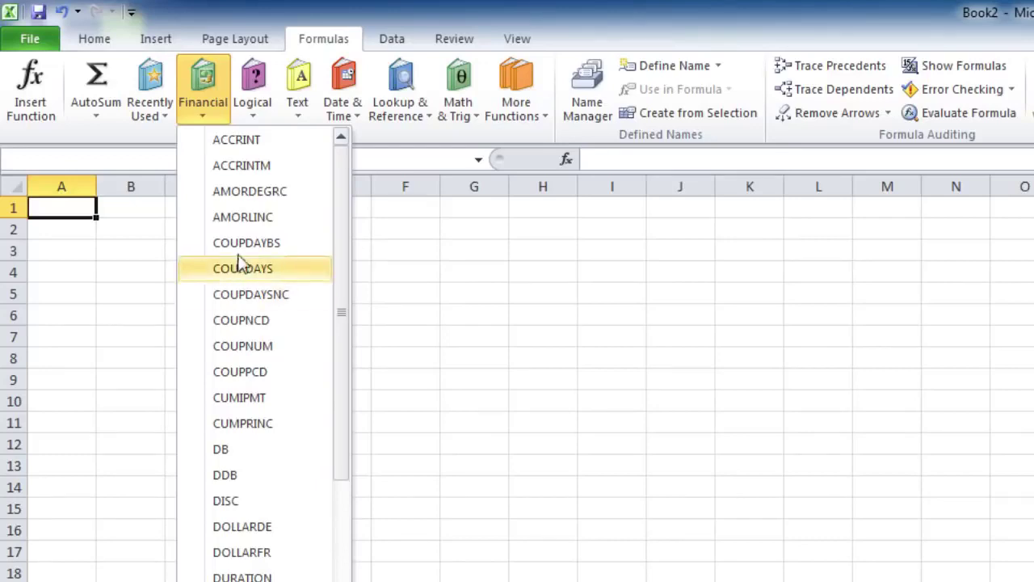
left_click(207, 115)
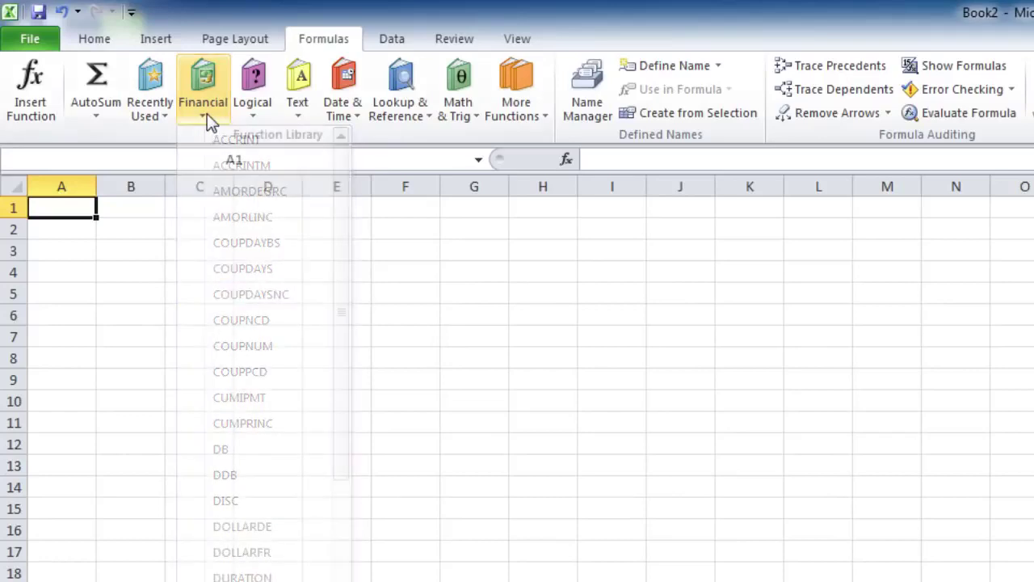
left_click(257, 117)
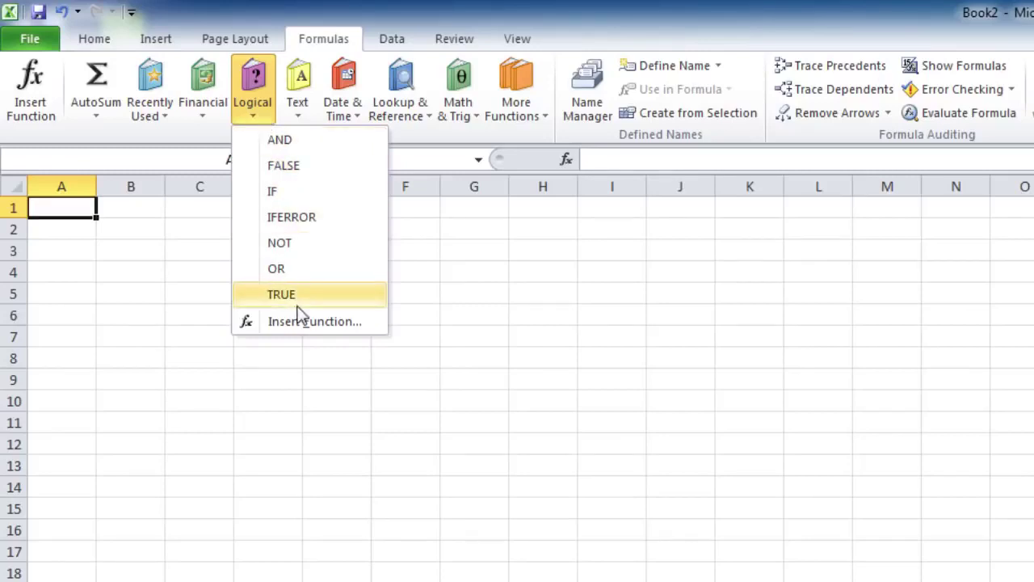
left_click(297, 120)
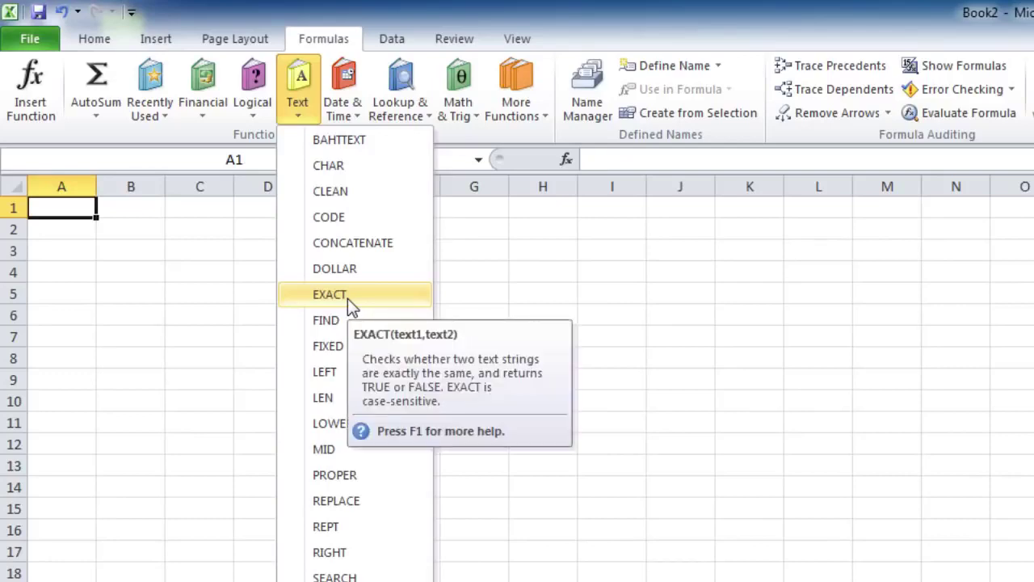
left_click(301, 118)
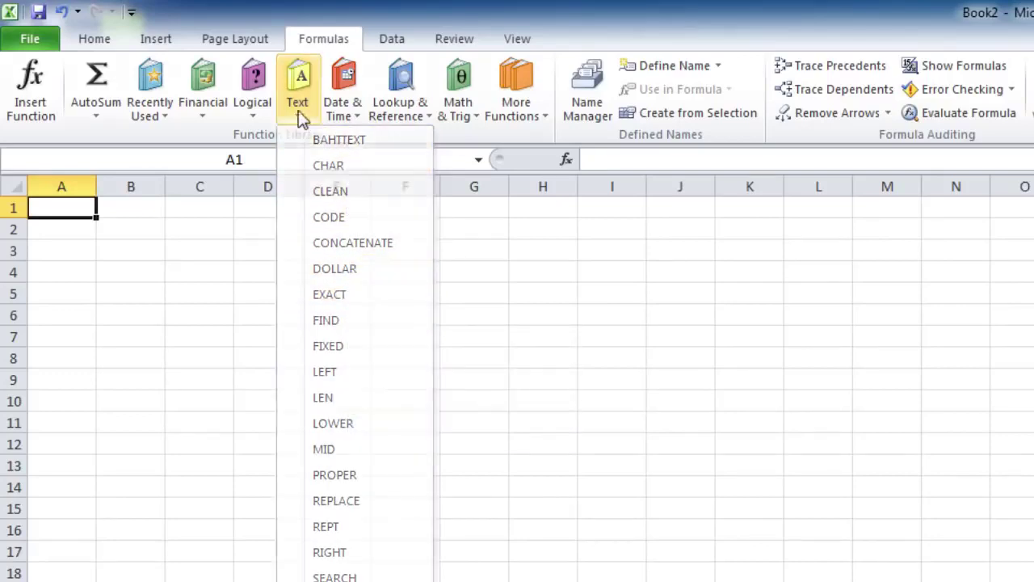
Examine the Date & Time, Lookup & Reference, Math & Trig and More Functions categories in the Function Library
left_click(346, 113)
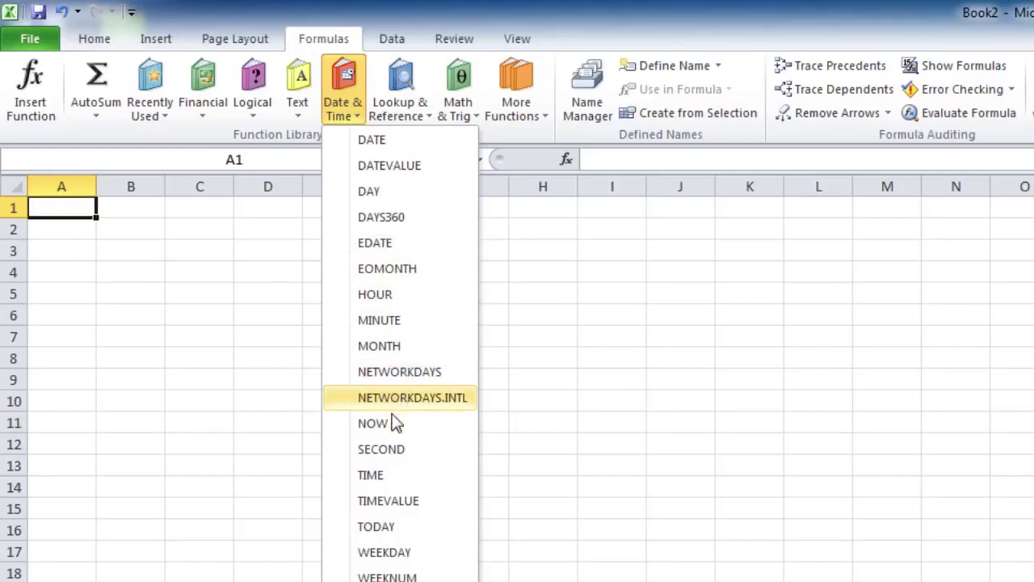
left_click(355, 113)
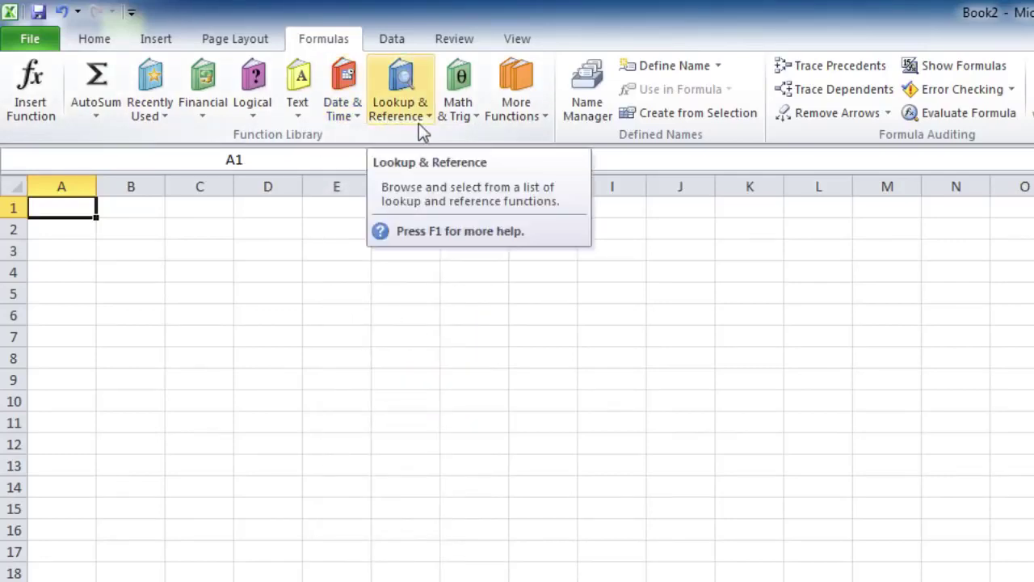
left_click(418, 123)
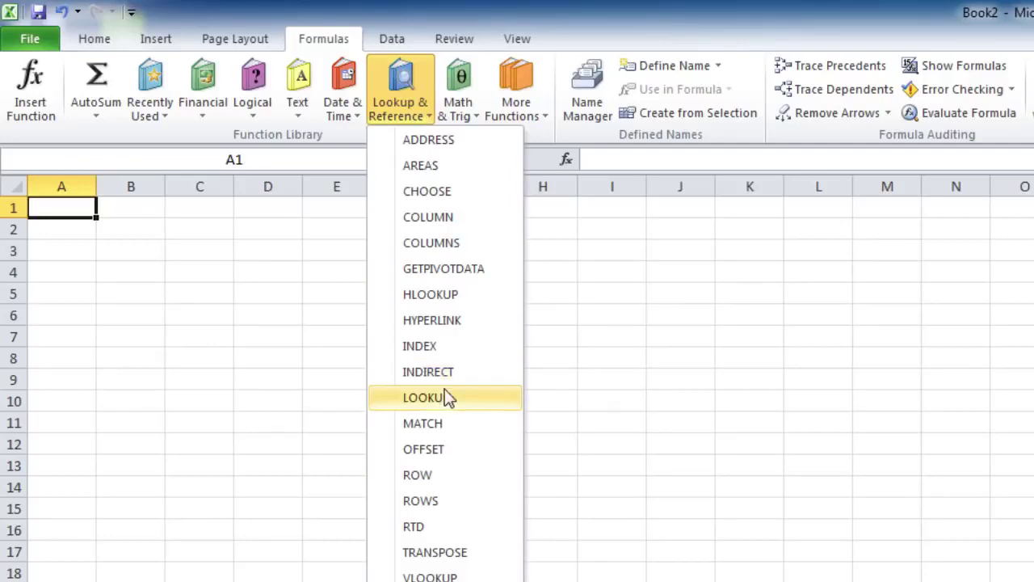
left_click(413, 117)
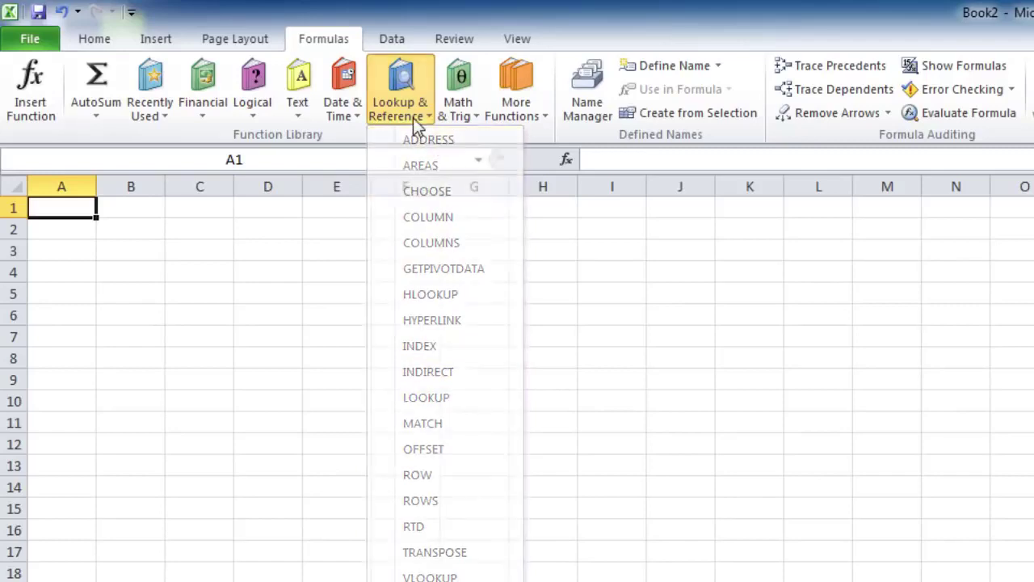
left_click(457, 127)
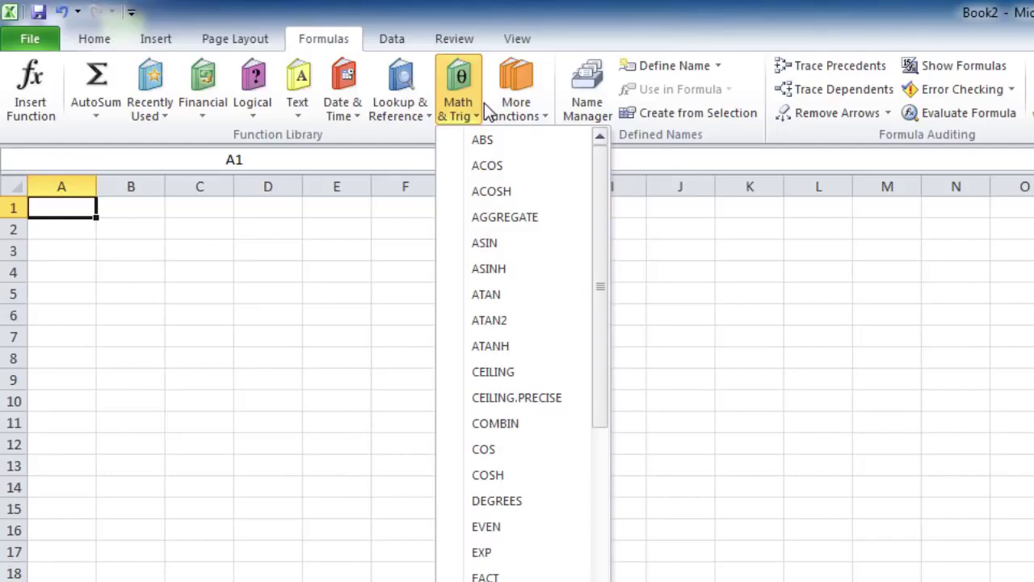
left_click(525, 113)
left_click(532, 115)
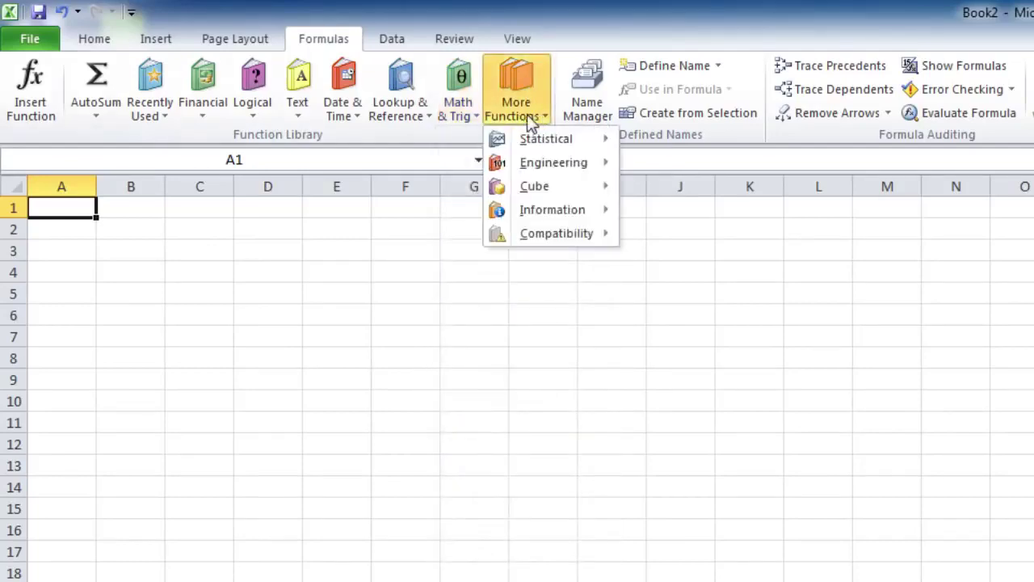
mouse_move(541, 142)
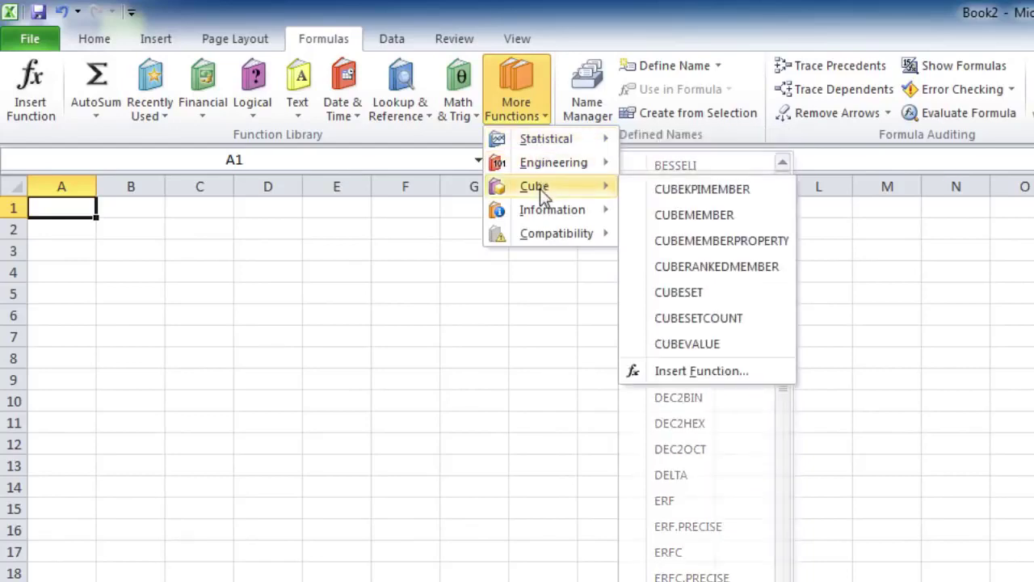
mouse_move(542, 237)
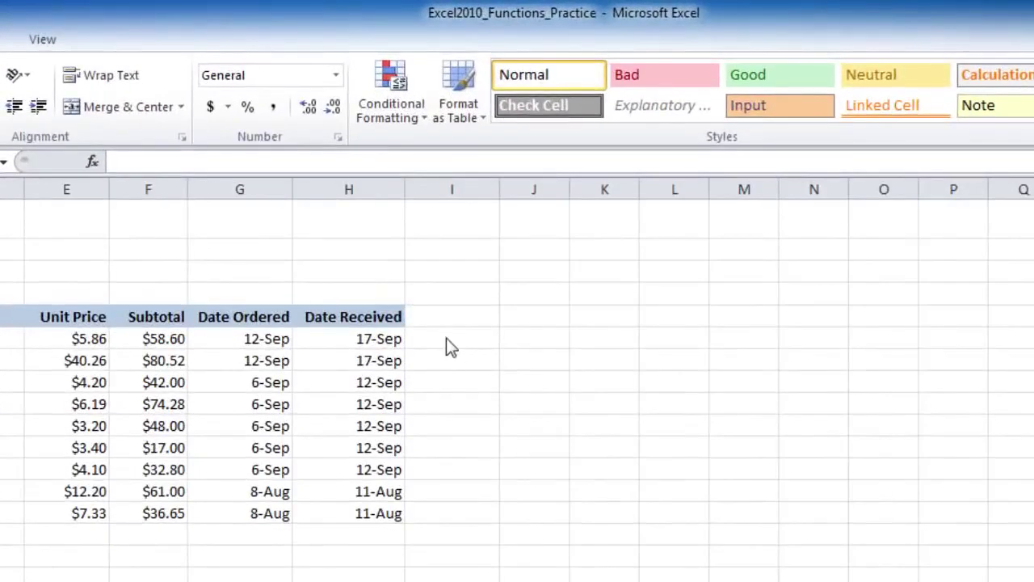
Insert the NETWORKDAYS function in cell I6 with start date G6 and end date H6 to count the File Folders order's workdays
left_click(463, 166)
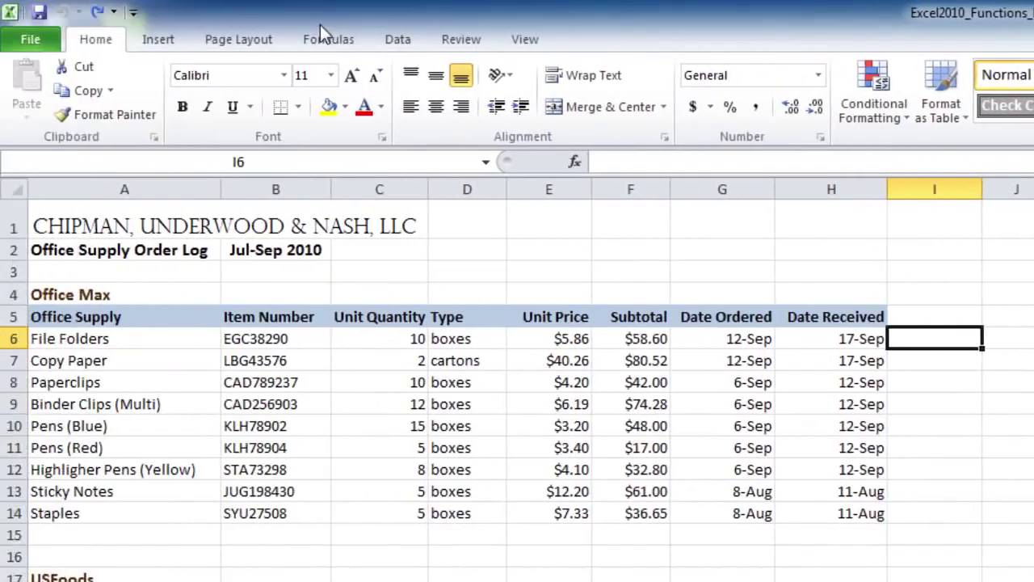
left_click(327, 40)
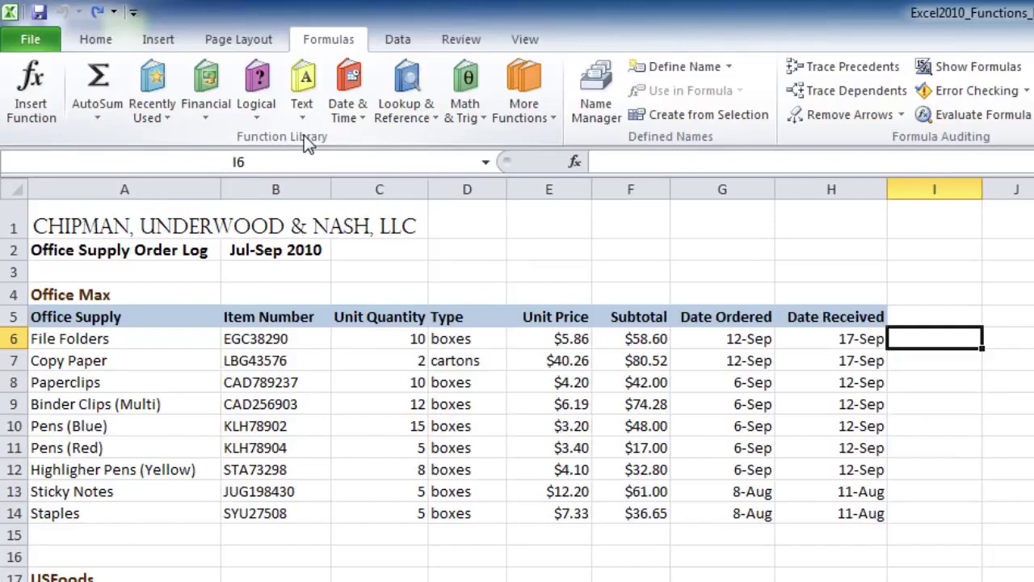
left_click(361, 123)
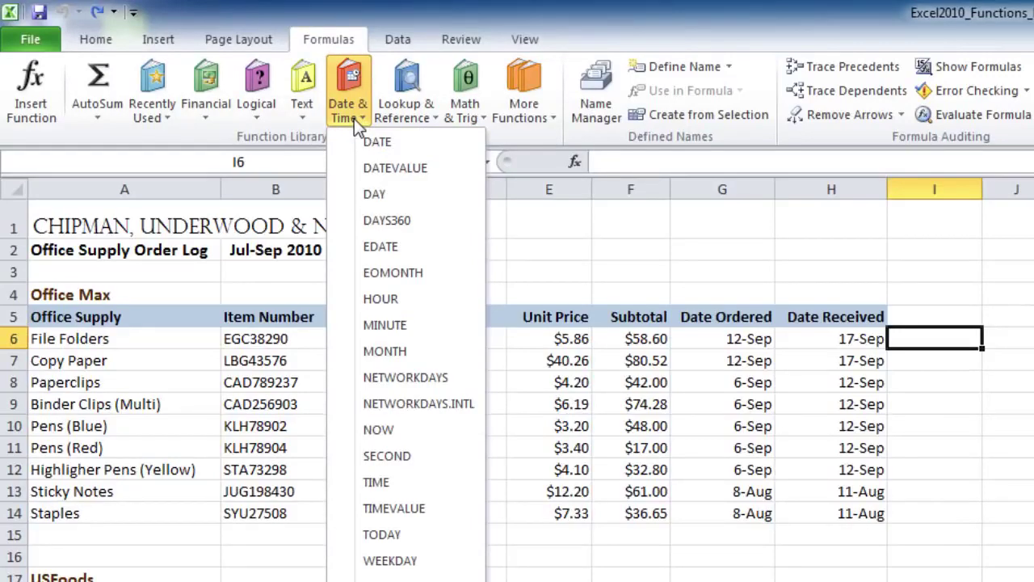
left_click(419, 380)
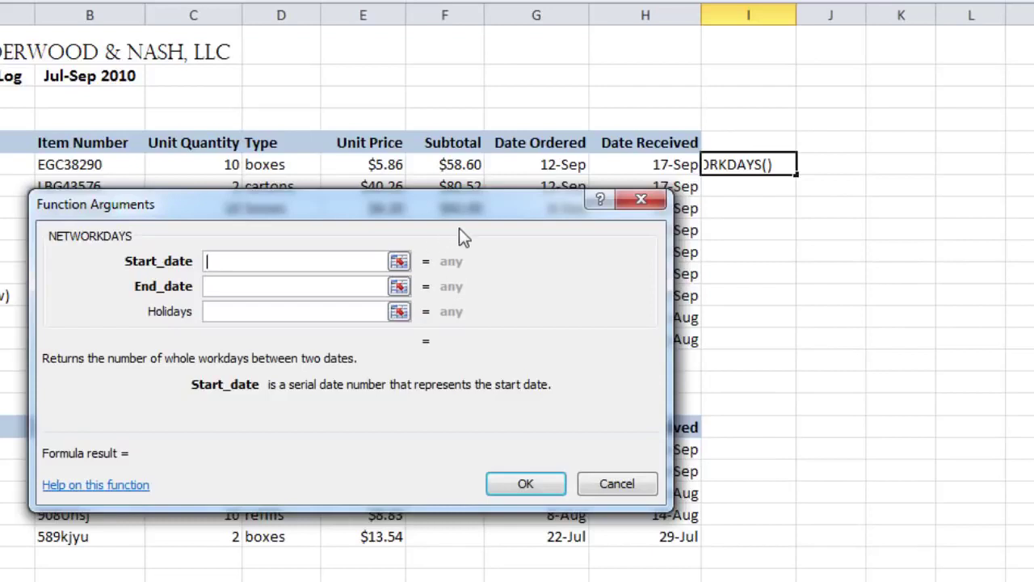
left_click(538, 164)
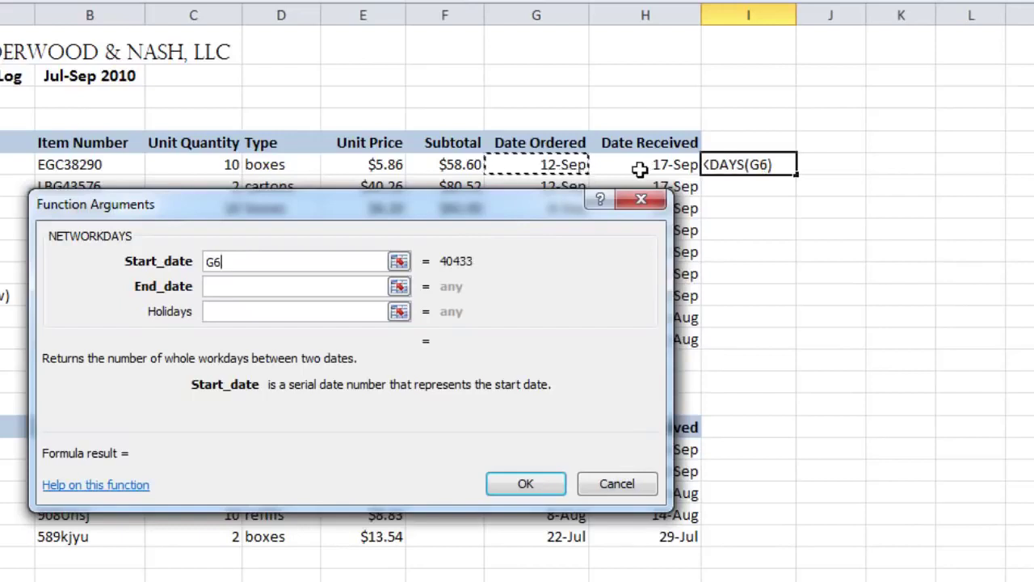
left_click(354, 289)
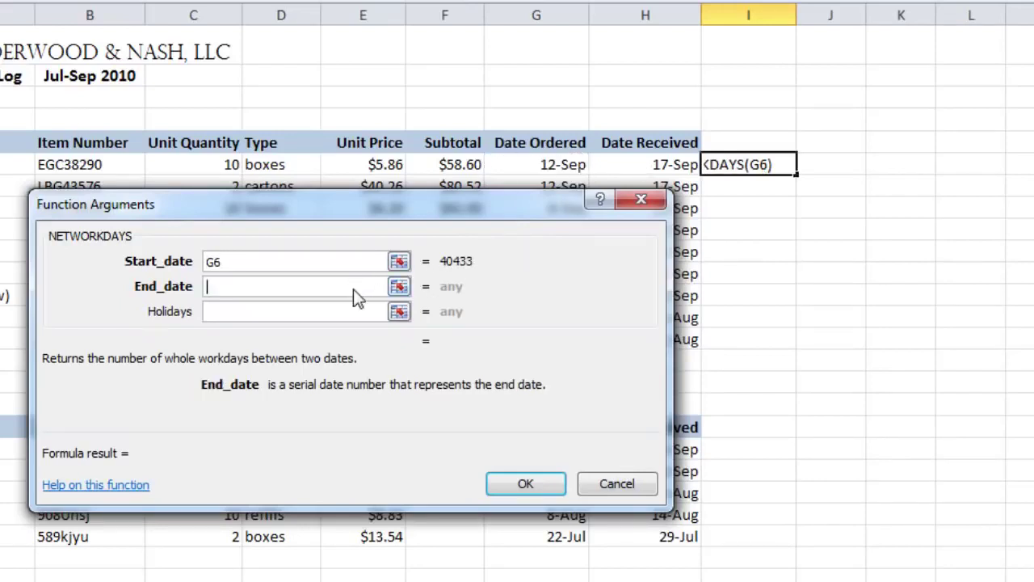
left_click(638, 164)
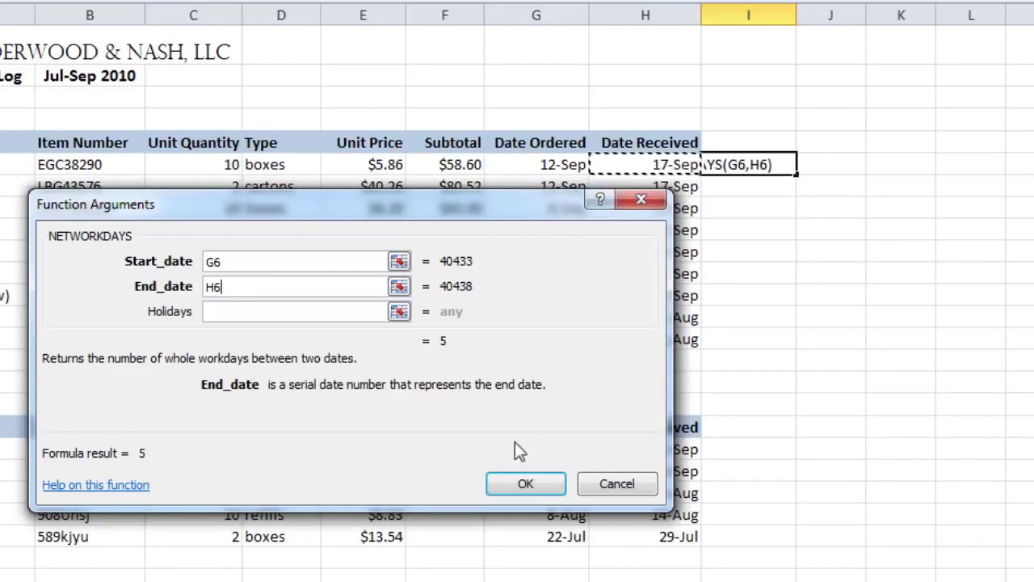
left_click(523, 484)
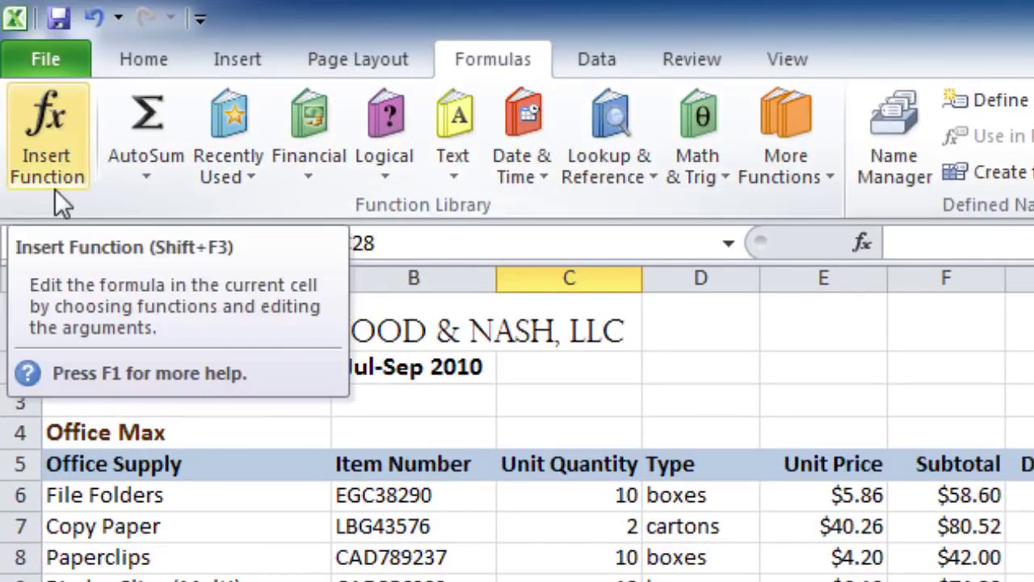
Open the Insert Function dialog for cell C28 and examine its search field, category choice and most recently used functions
left_click(58, 176)
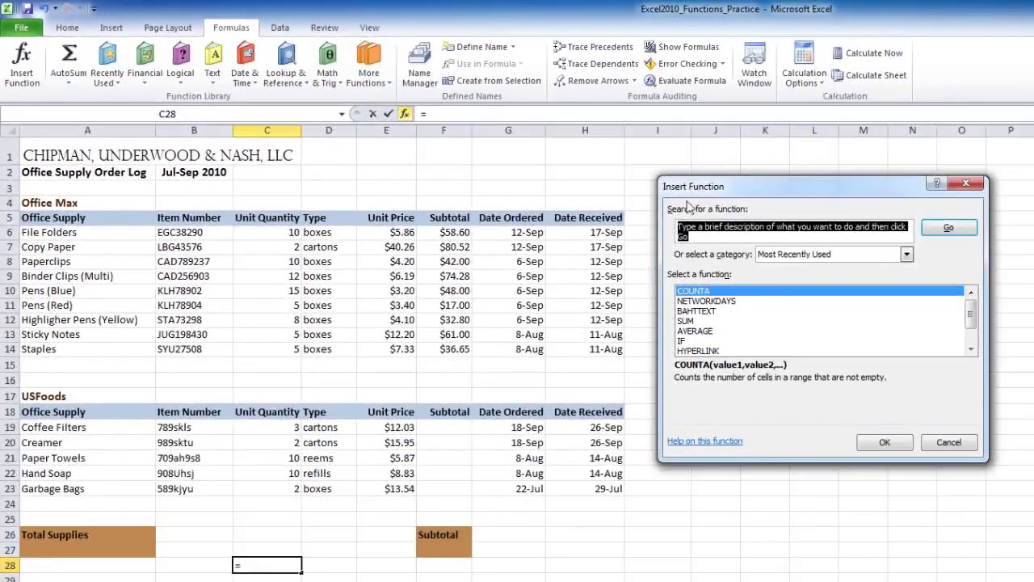
left_click_drag(699, 191, 301, 259)
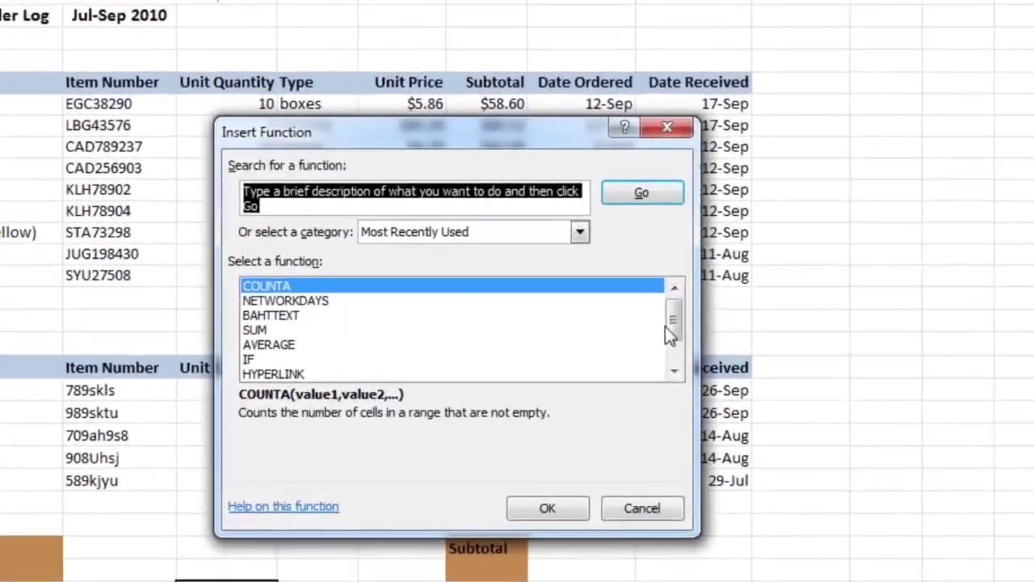
left_click_drag(570, 390, 571, 402)
left_click_drag(705, 348, 709, 282)
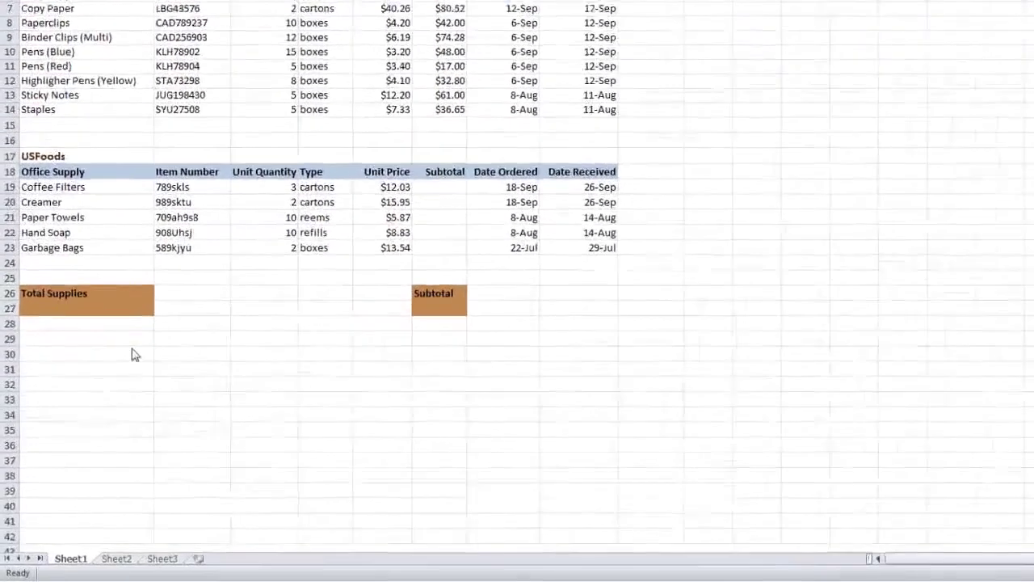
For cell A27 under Total Supplies, search the Insert Function dialog for "Count Number with Text"
left_click(73, 388)
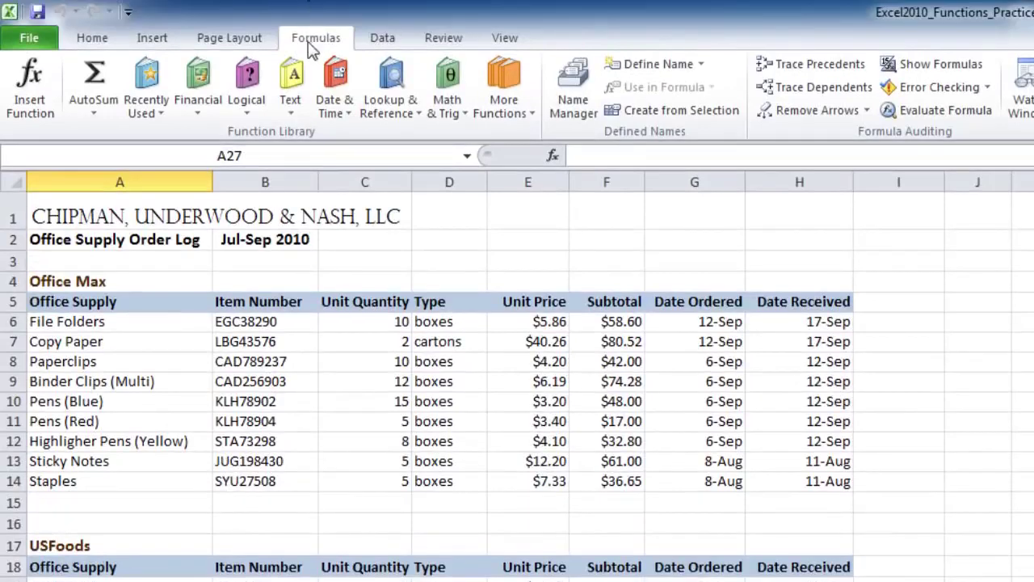
left_click(34, 121)
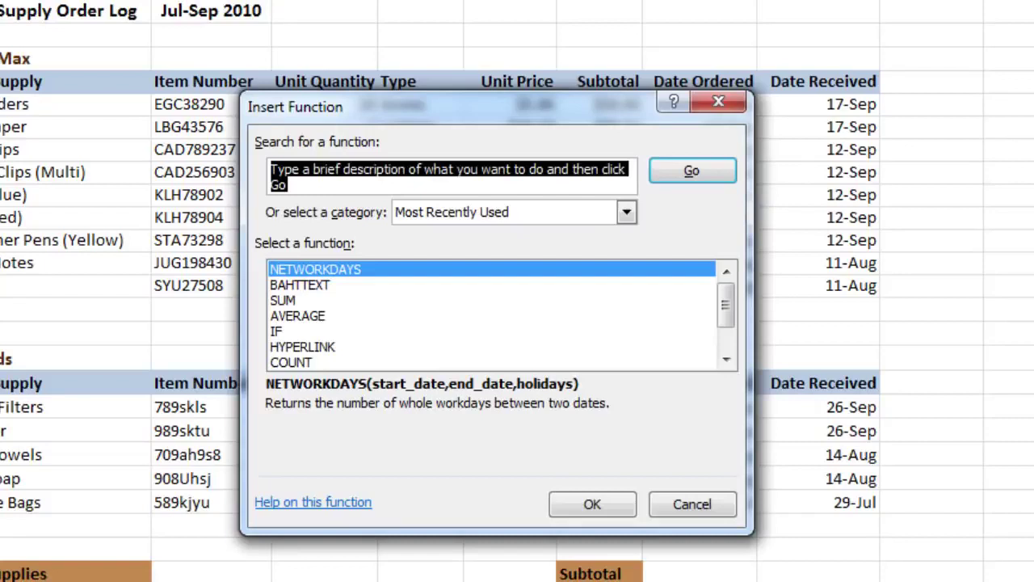
type("Count")
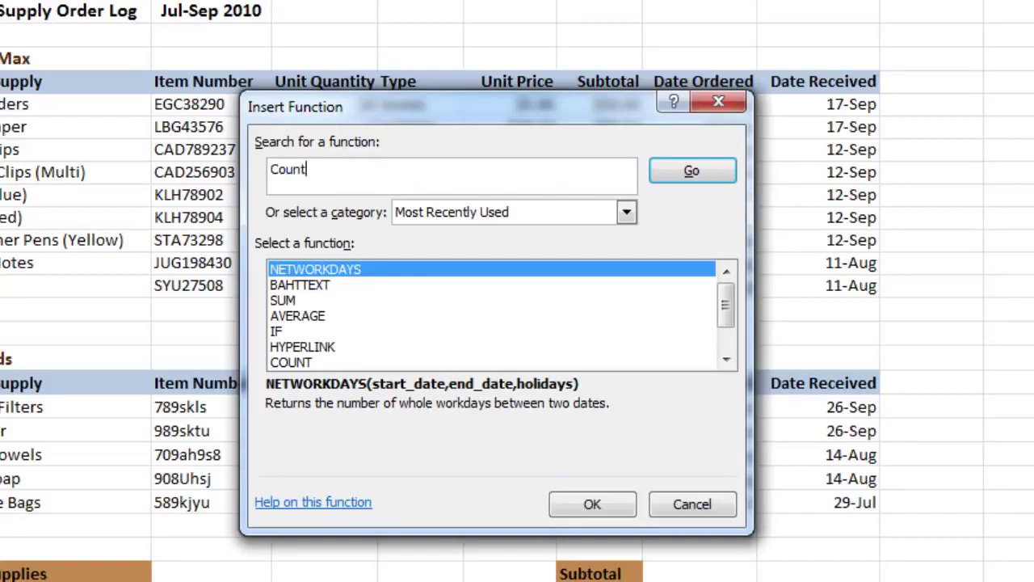
type(" Number with Text")
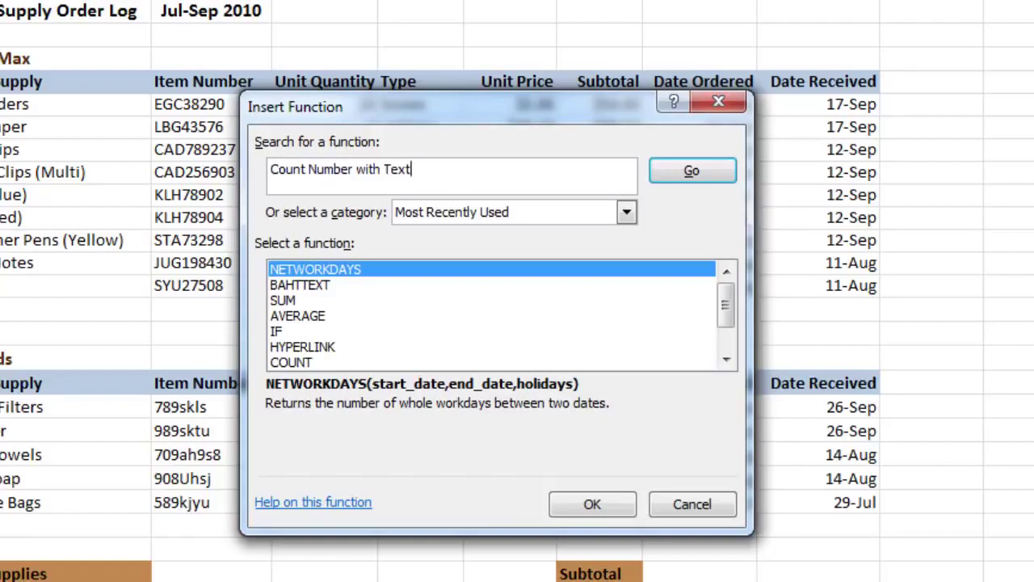
left_click(691, 173)
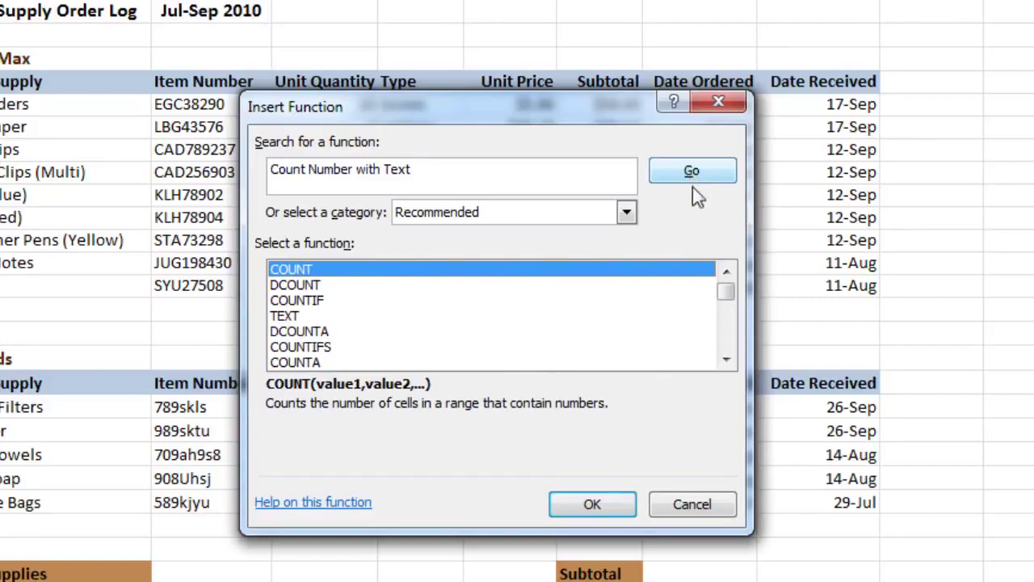
Review the recommended counting functions and choose COUNTA for cell A27
left_click(300, 284)
left_click(374, 272)
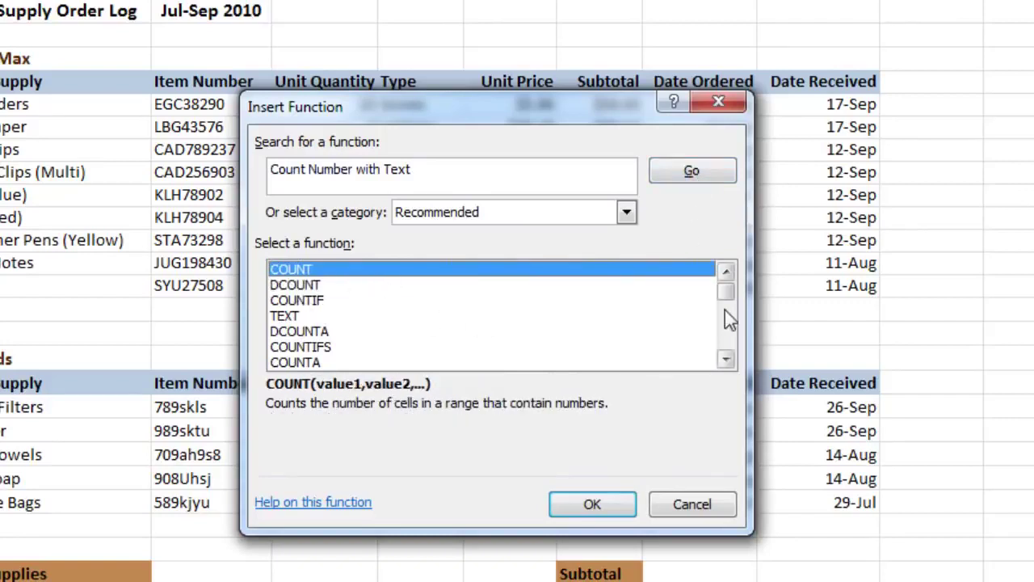
left_click_drag(315, 364, 303, 275)
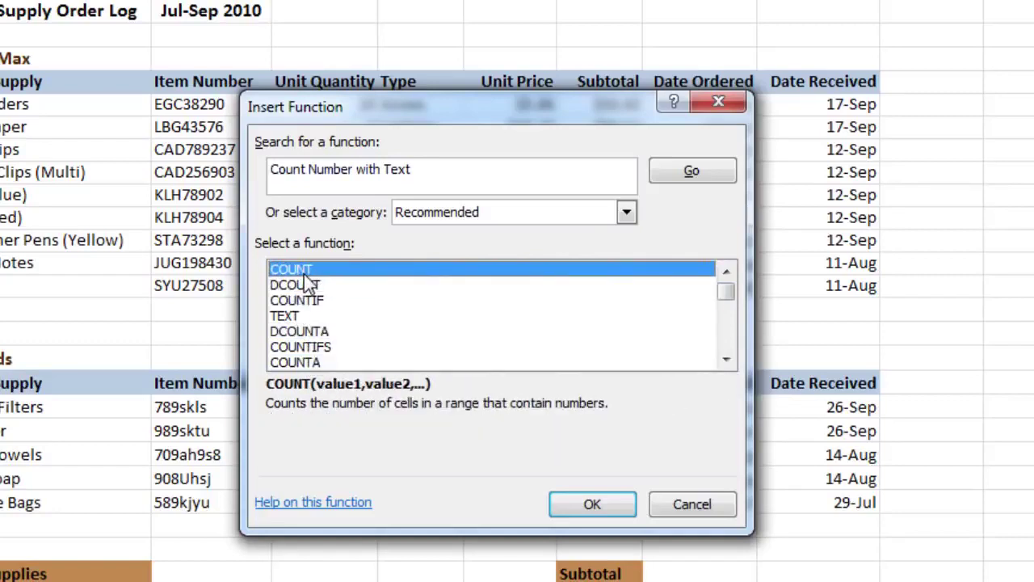
left_click(317, 365)
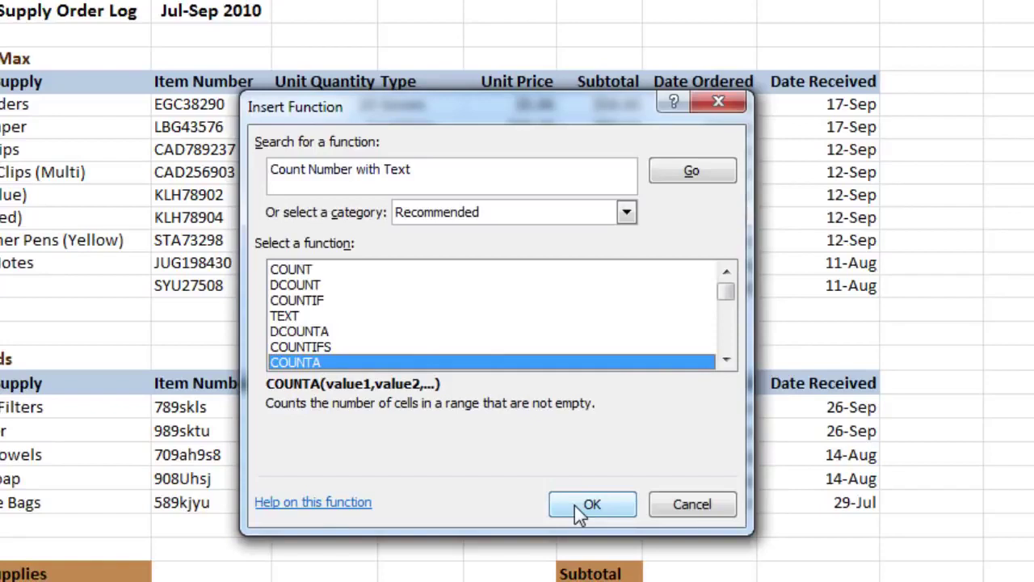
left_click(590, 505)
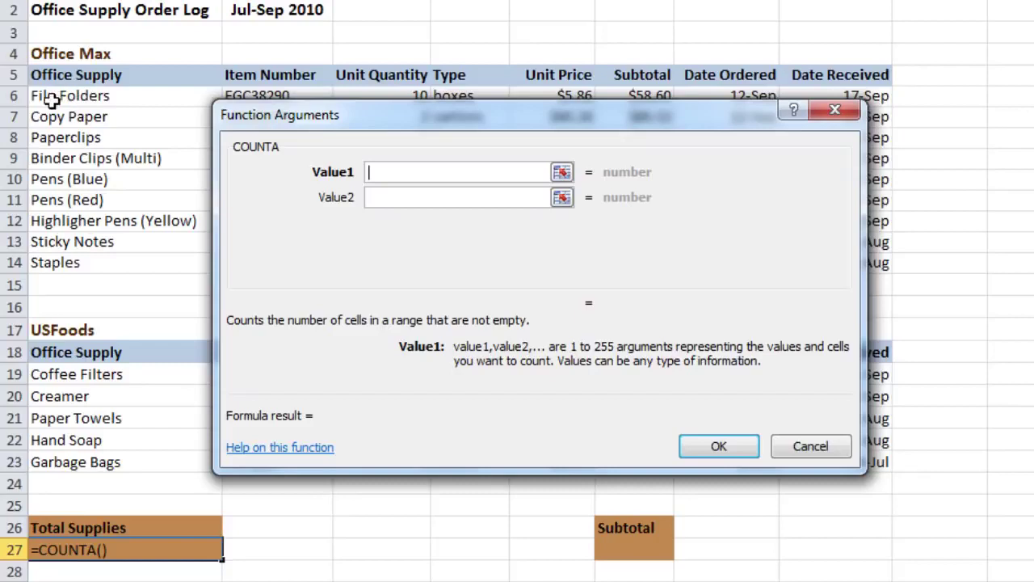
Set COUNTA's Value1 to the Office Max items A6:A14 and Value2 to the USFoods items A19:A23, and insert the function
left_click_drag(38, 95, 119, 265)
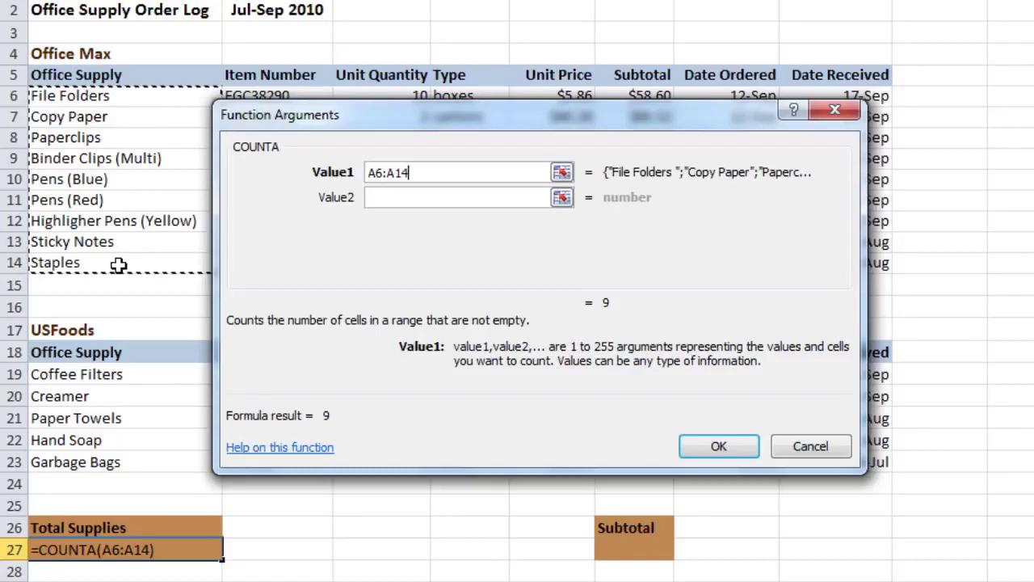
left_click(474, 197)
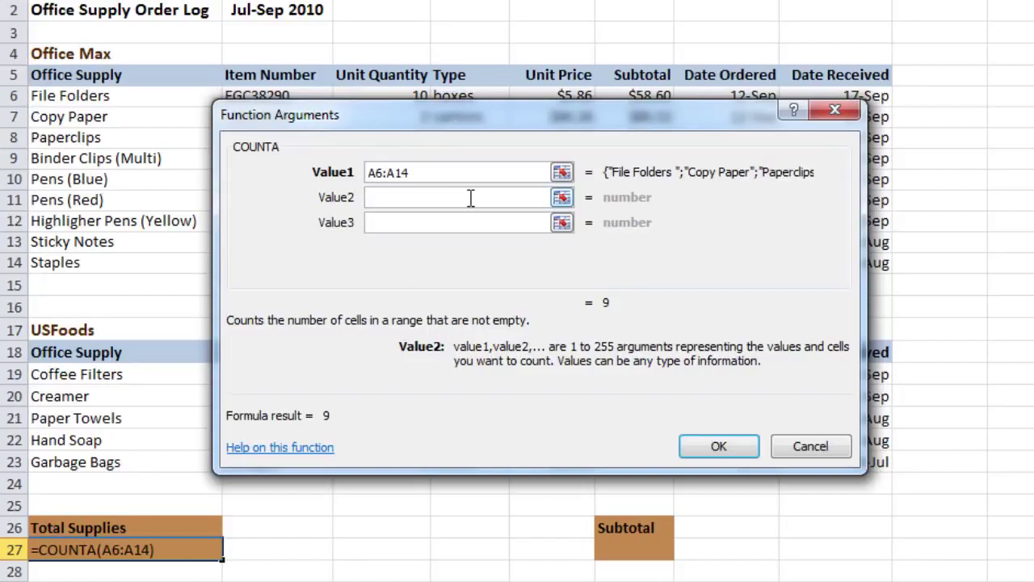
left_click_drag(35, 374, 138, 463)
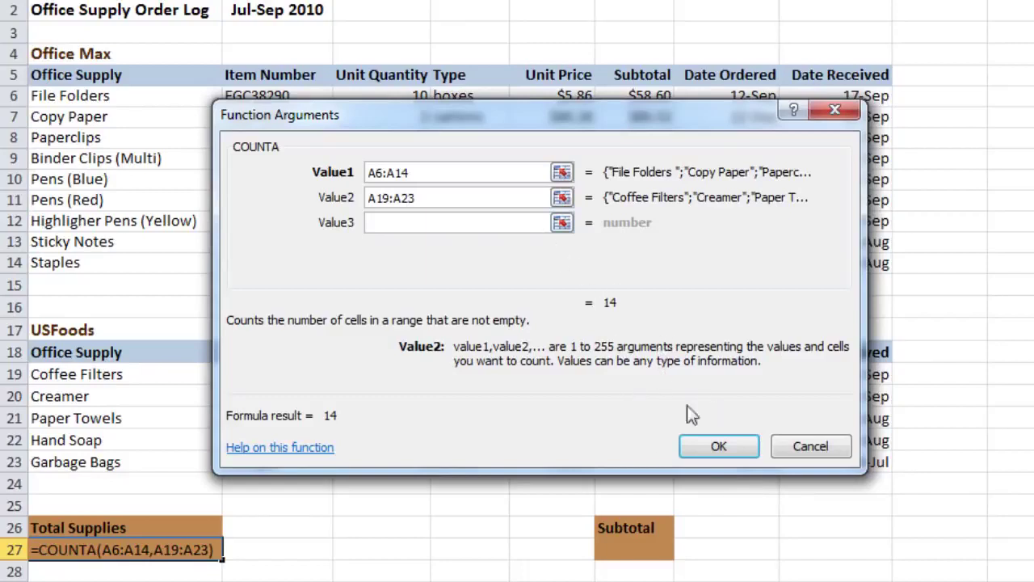
left_click(696, 447)
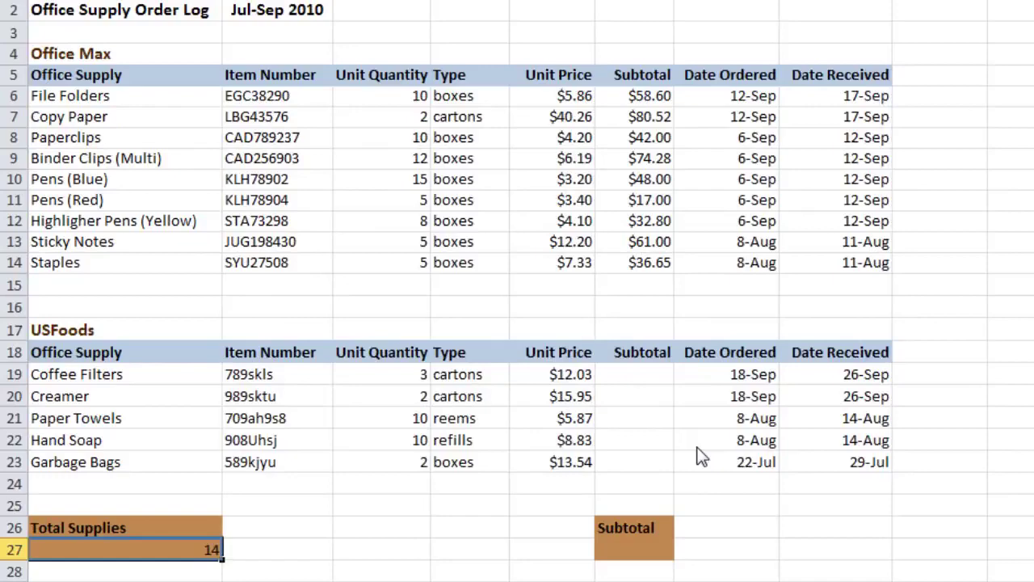